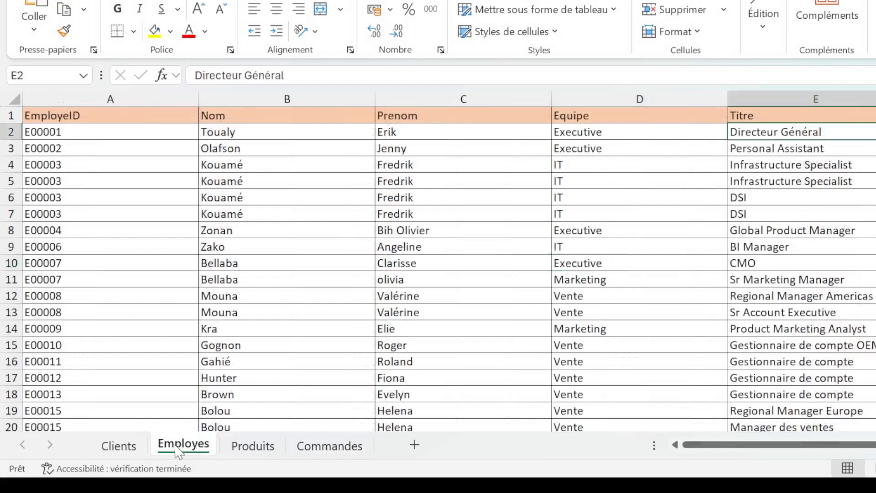
# Review the Clients, Employes, Produits and Commandes sheets of the source workbook
pyautogui.click(121, 447)
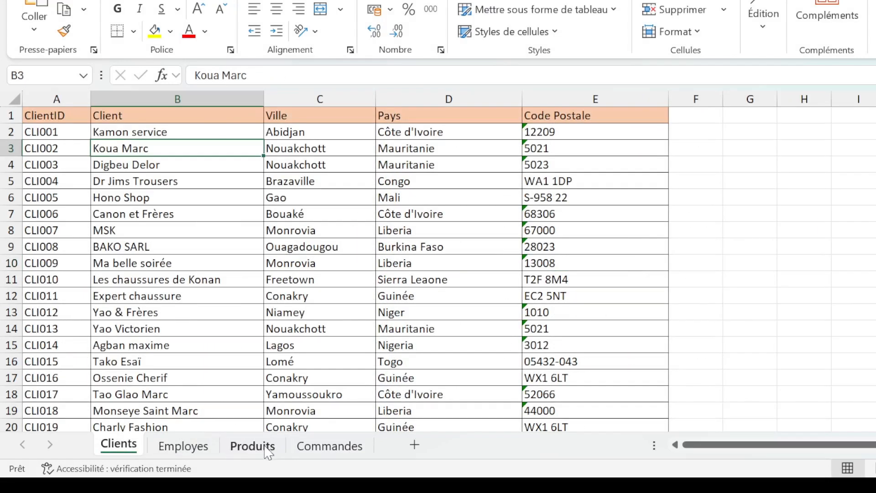
pyautogui.click(165, 448)
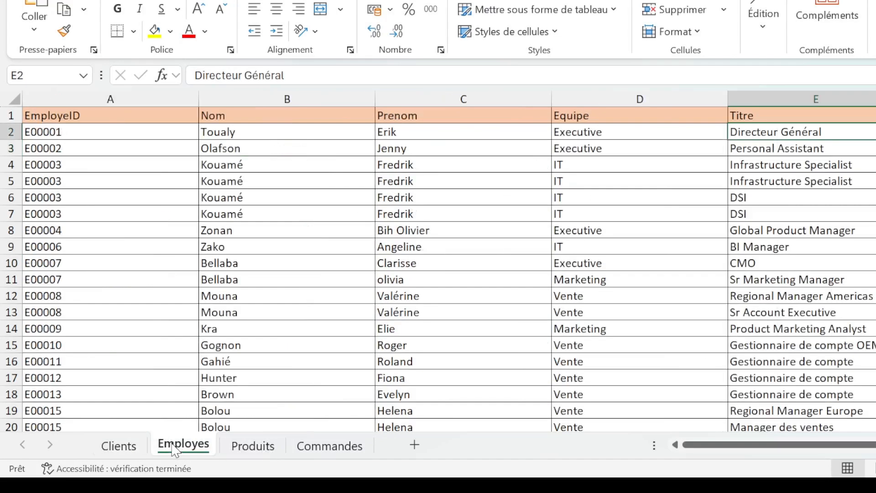
pyautogui.click(251, 449)
pyautogui.click(328, 449)
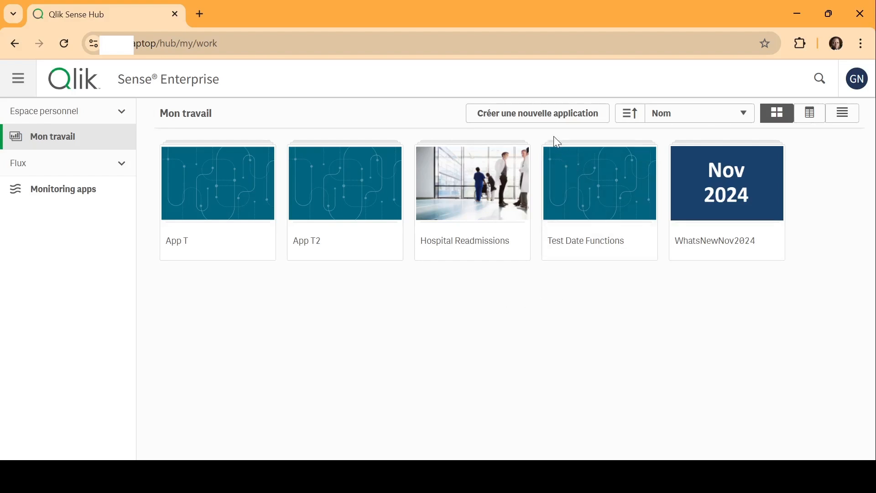
# Switch to the Qlik Sense hub, create a new application named "App de Vente" and open it
pyautogui.click(572, 123)
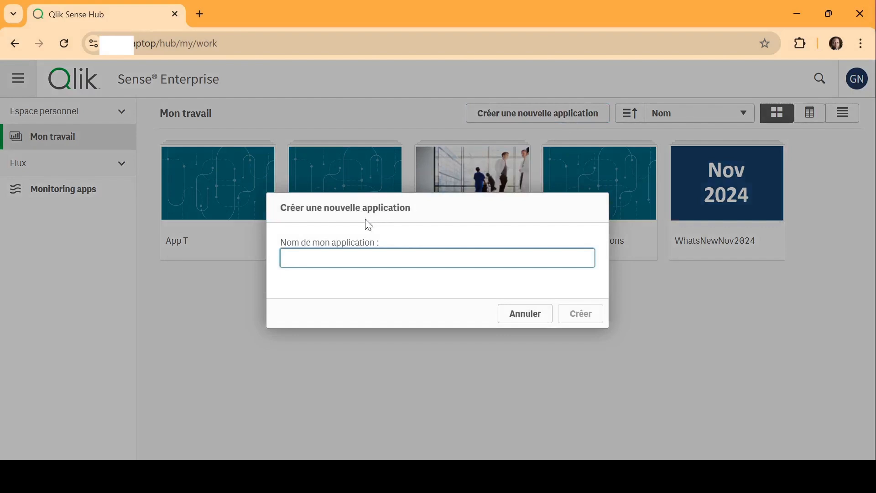
pyautogui.write('App de Vente')
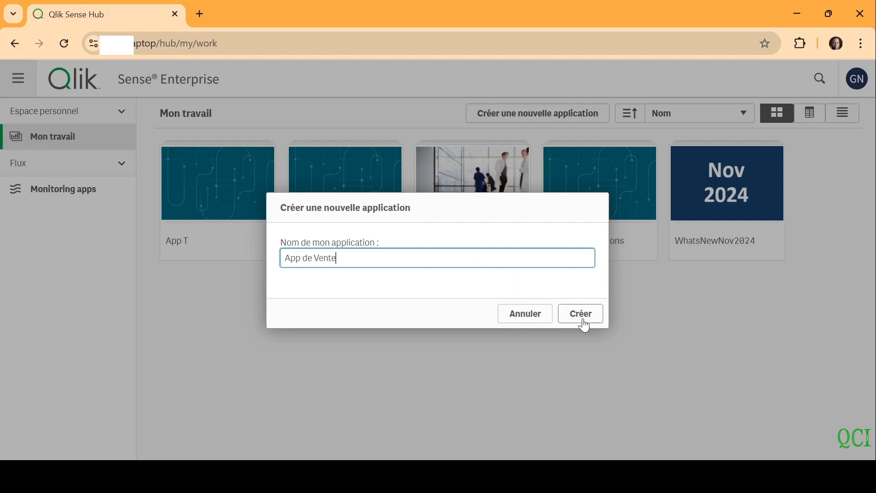
pyautogui.click(584, 320)
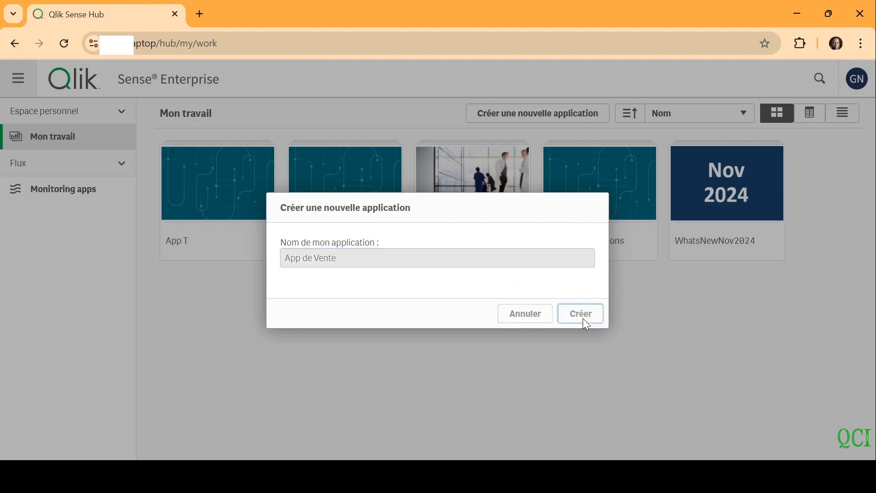
pyautogui.click(563, 314)
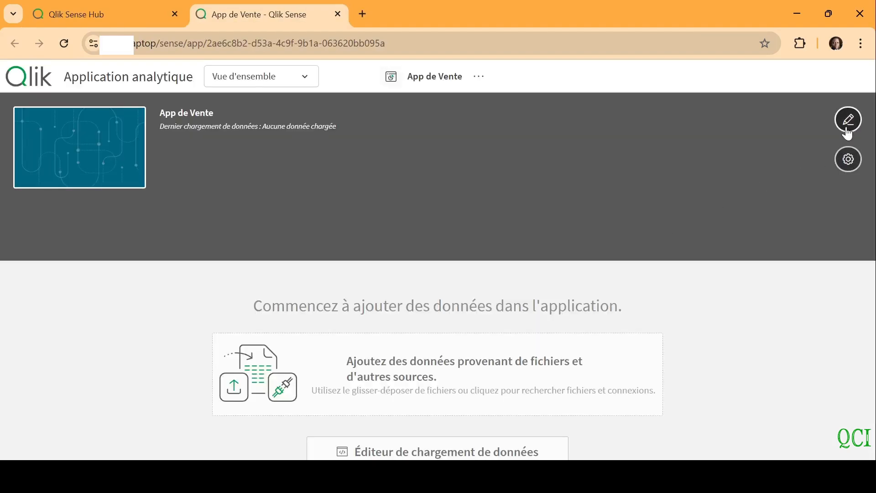
# Enable Insight Advisor in this application and set the first sheet-title background colour to dark teal
pyautogui.click(846, 158)
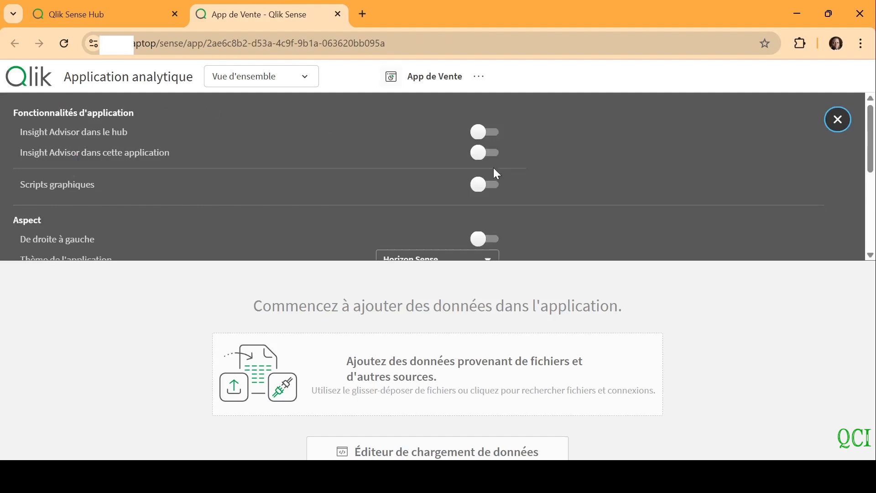
pyautogui.click(488, 154)
pyautogui.moveTo(871, 148); pyautogui.dragTo(867, 235)
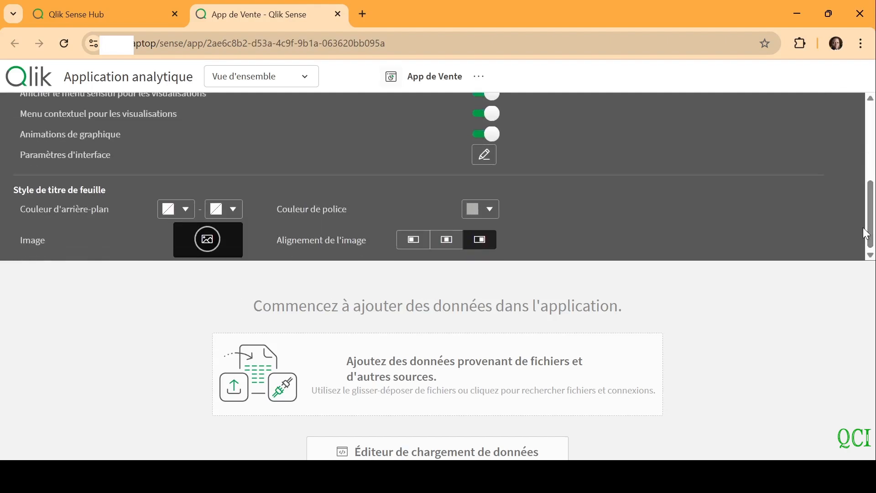
pyautogui.click(180, 212)
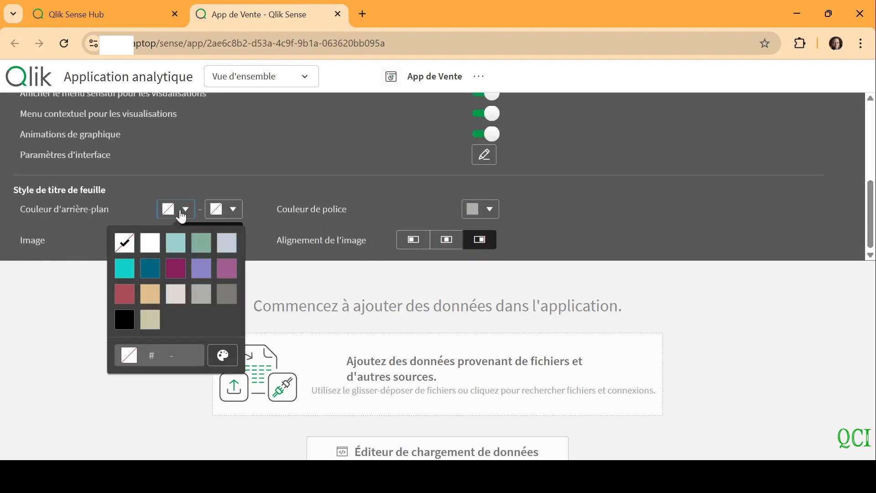
pyautogui.click(153, 281)
# Set the second sheet-title background colour to a custom dark red and close the application settings
pyautogui.click(227, 210)
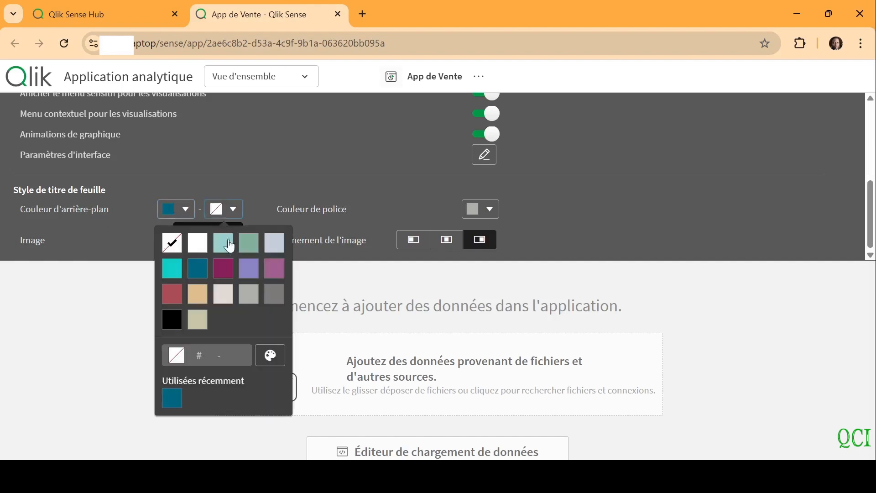
pyautogui.click(271, 356)
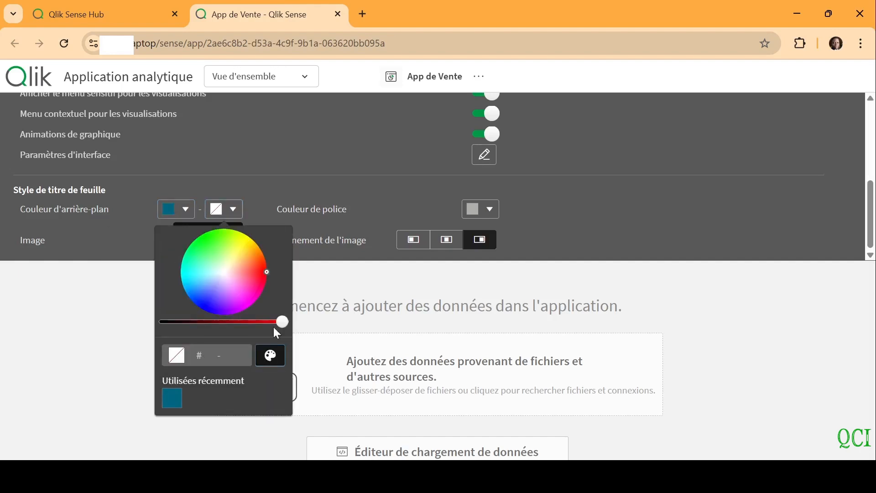
pyautogui.click(259, 274)
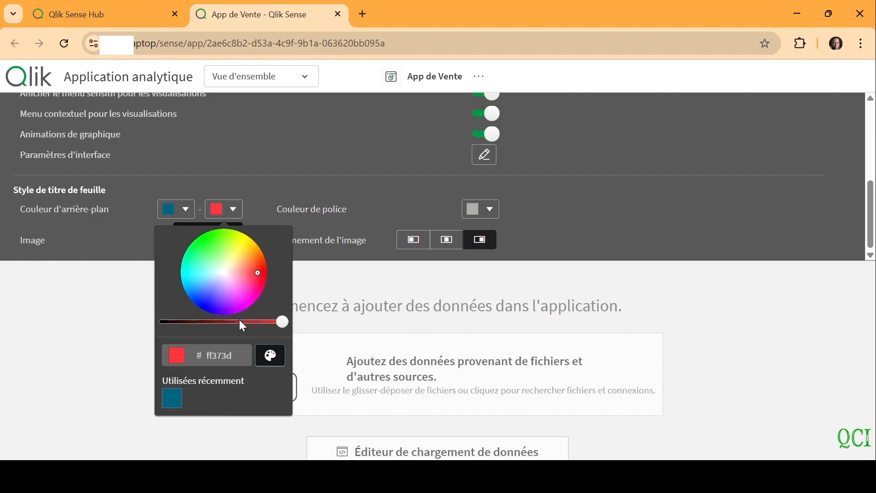
pyautogui.click(240, 322)
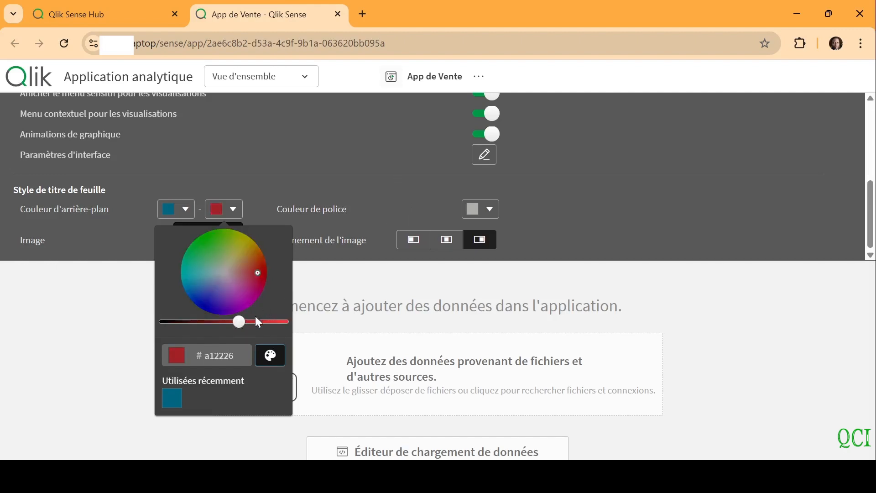
pyautogui.click(256, 322)
pyautogui.click(337, 183)
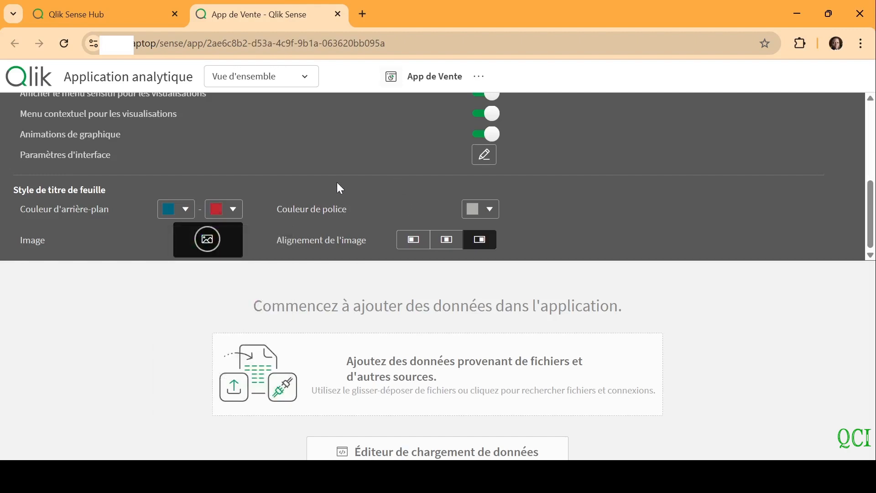
pyautogui.scroll(5, 875, 160)
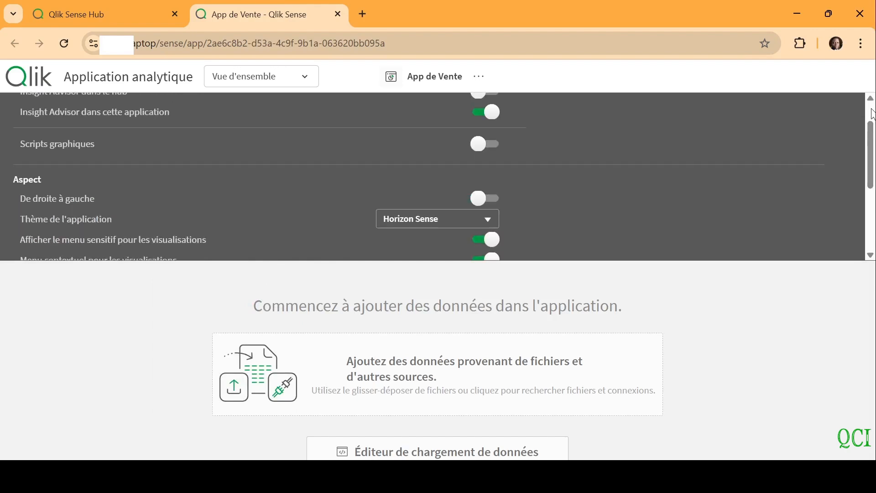
pyautogui.scroll(2, 875, 160)
pyautogui.click(842, 130)
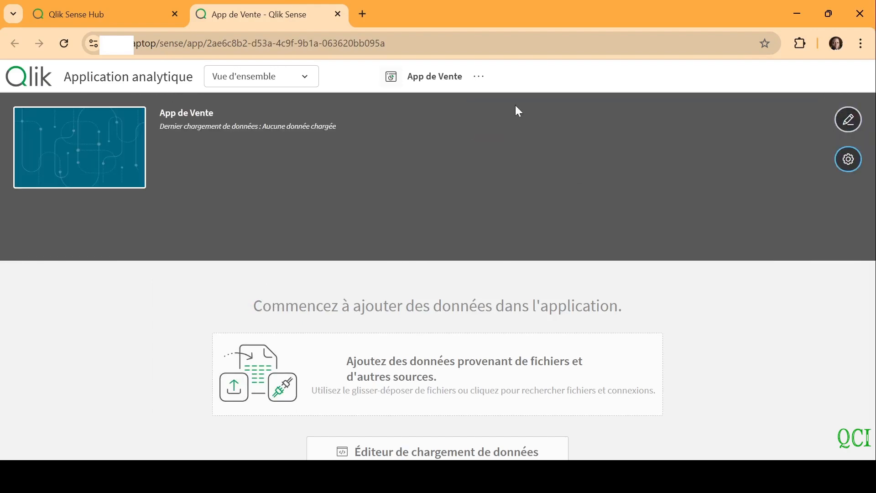
# Collapse the application details and open the data load editor
pyautogui.click(432, 82)
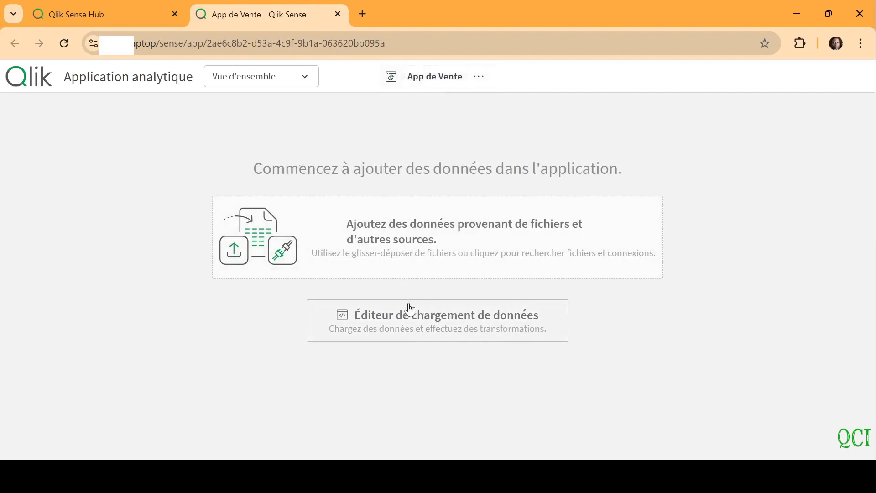
pyautogui.click(462, 322)
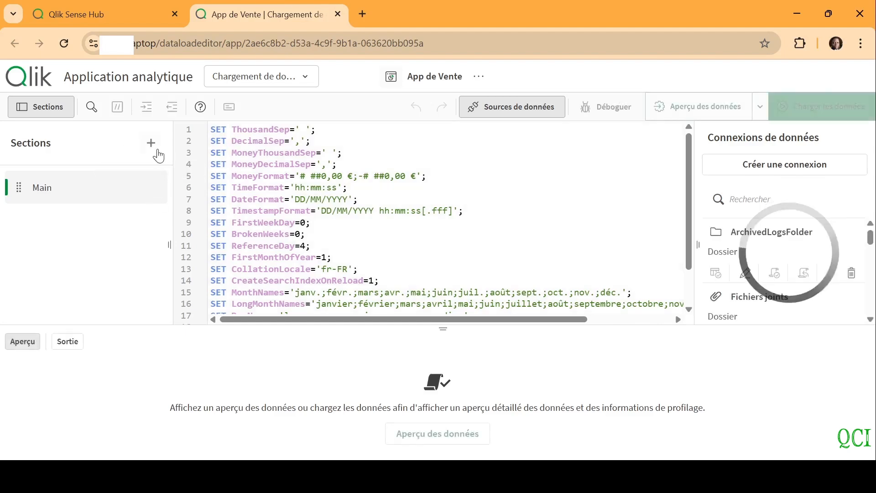
# Add two script sections named "Données" and "Calendrier"
pyautogui.click(151, 143)
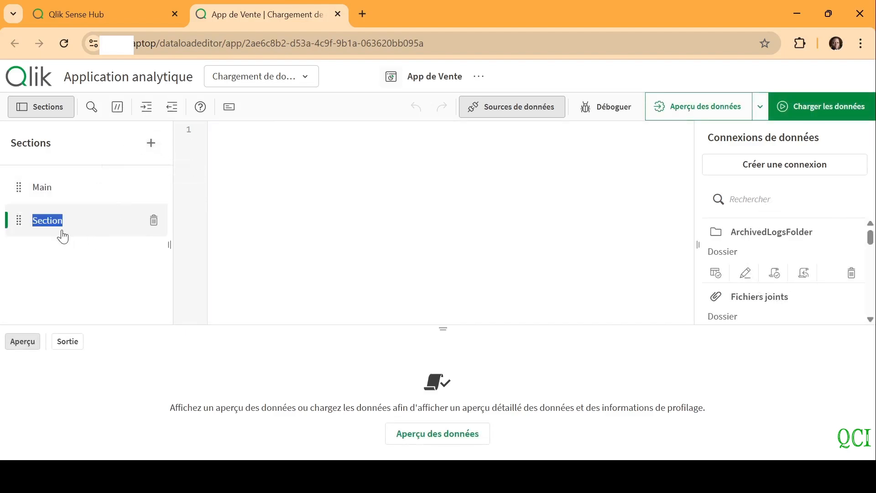
pyautogui.write('Données')
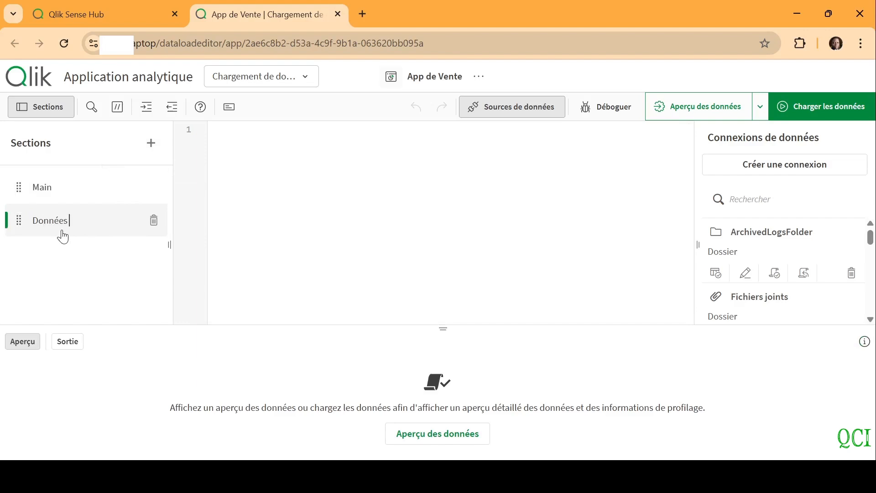
pyautogui.click(152, 144)
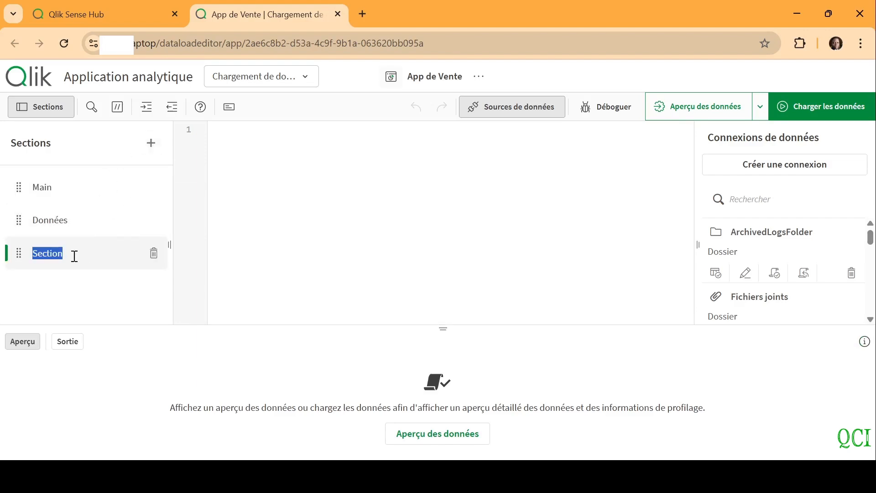
pyautogui.write('Calendrier')
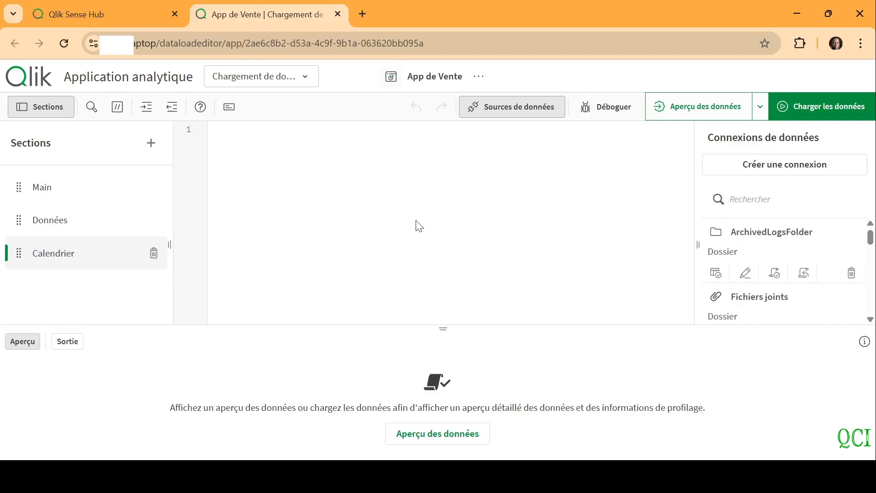
# In the Données section, choose ChargementRapide/TP_Data_MultiClasseurs.xlsx from the Blog Data connection as the data source
pyautogui.click(68, 221)
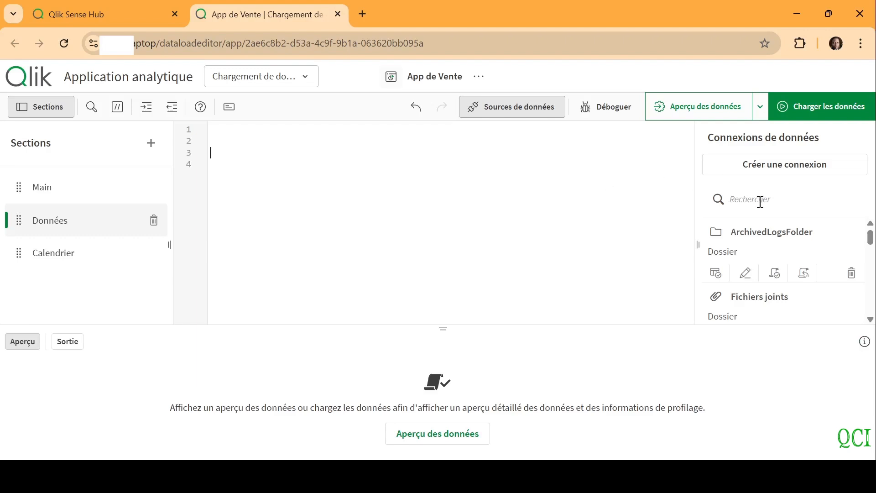
pyautogui.write('blo')
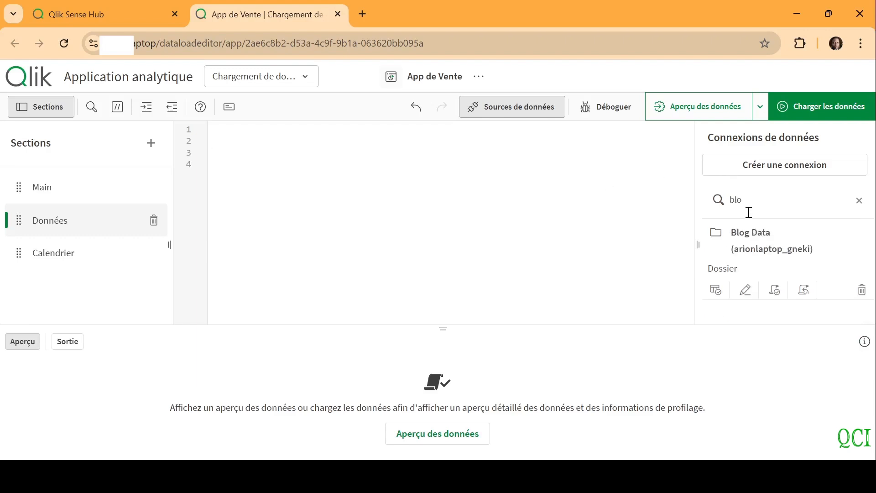
pyautogui.click(725, 295)
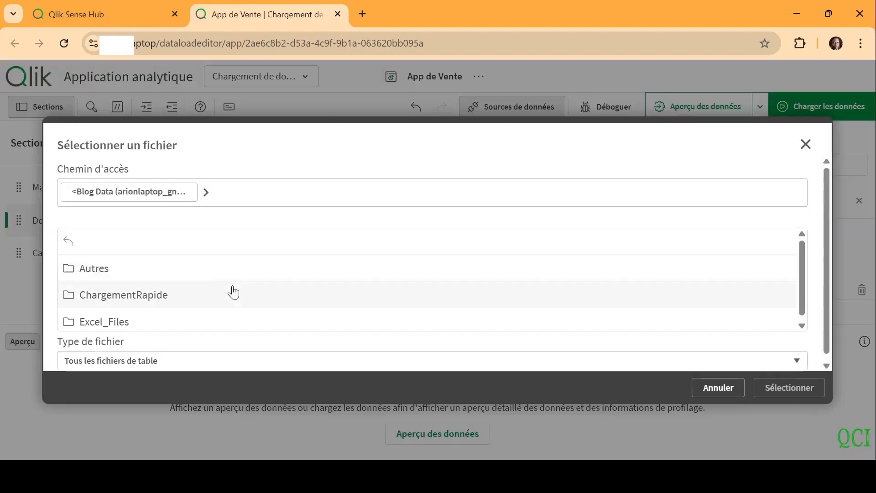
pyautogui.click(190, 295)
pyautogui.click(191, 278)
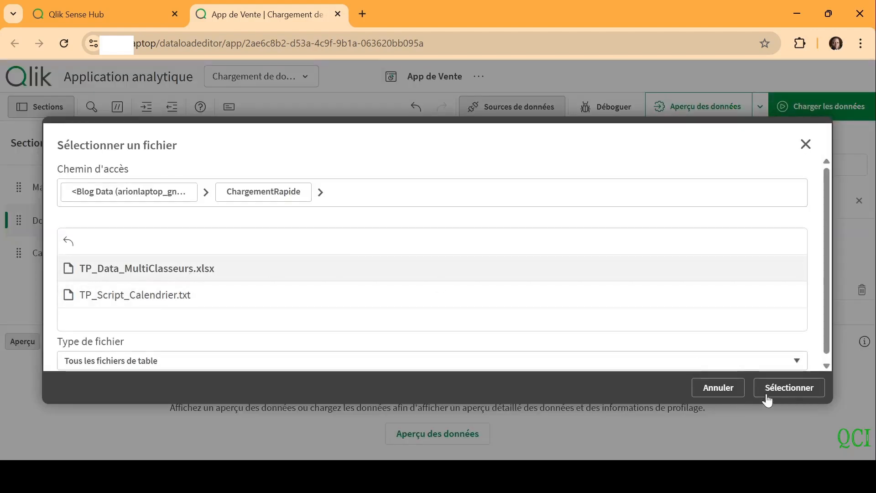
pyautogui.click(794, 395)
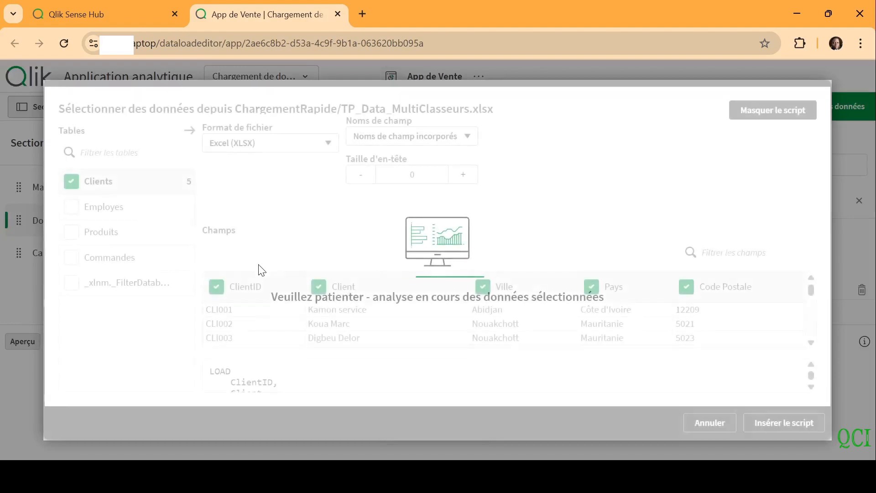
# Include the Employes, Produits and Commandes tables along with Clients and insert the load script
pyautogui.click(71, 206)
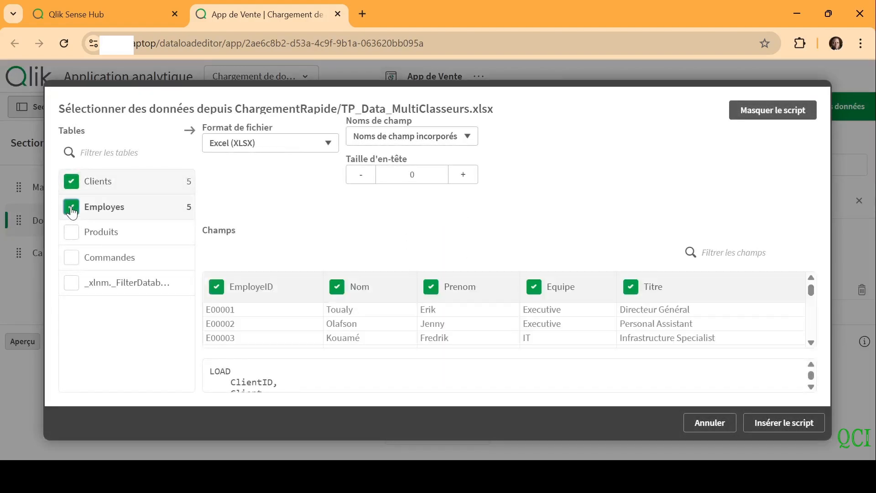
pyautogui.click(72, 233)
pyautogui.click(71, 257)
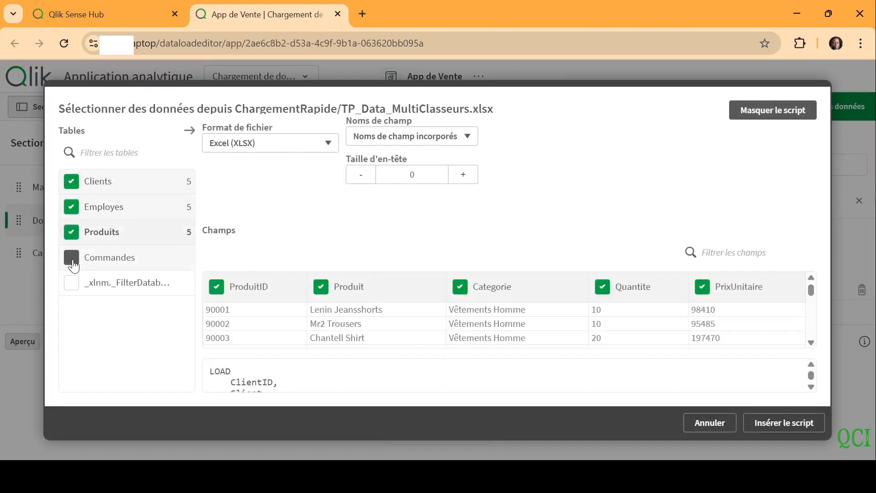
pyautogui.click(784, 423)
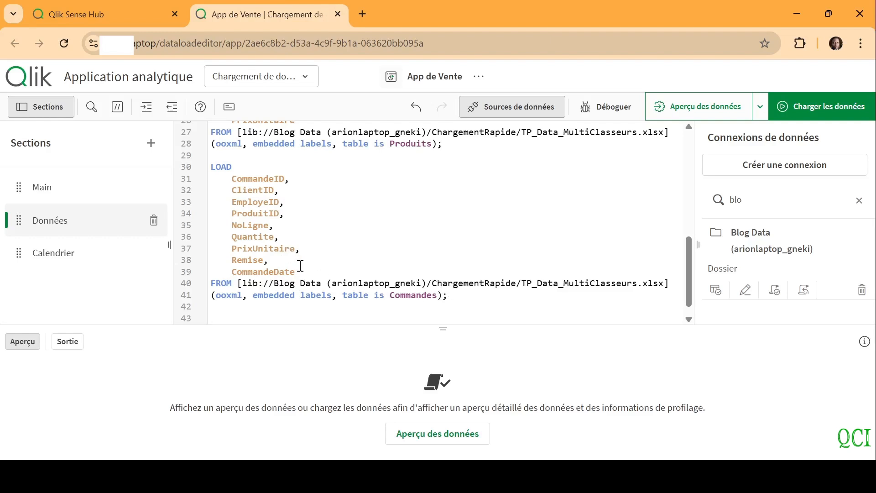
# Add a "Montant" field line after Remise in the Commandes LOAD statement
pyautogui.press('Return')
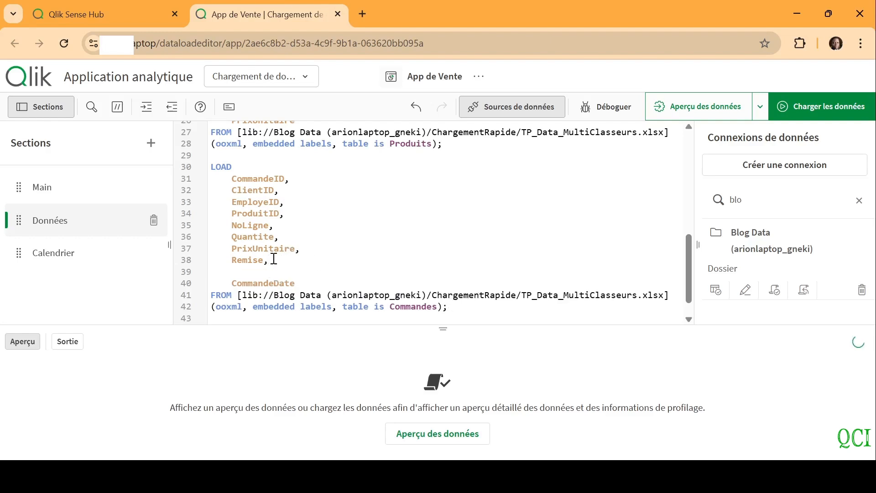
pyautogui.write('Mont')
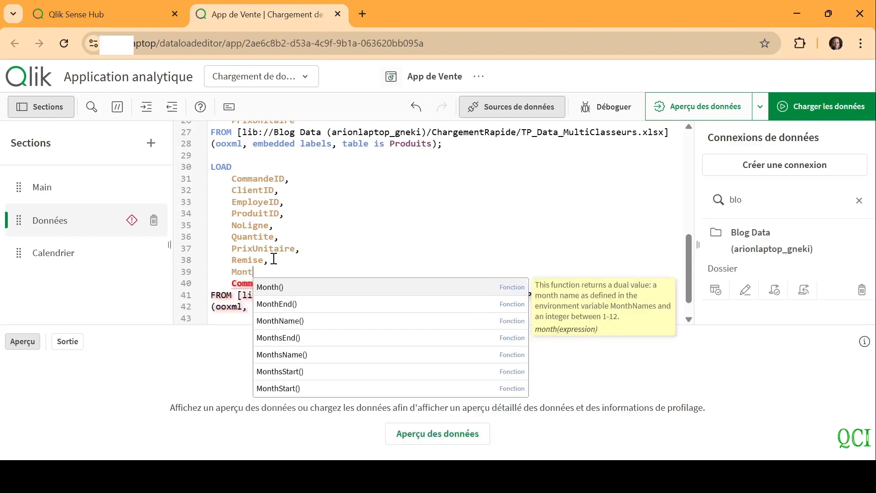
pyautogui.write('ant,')
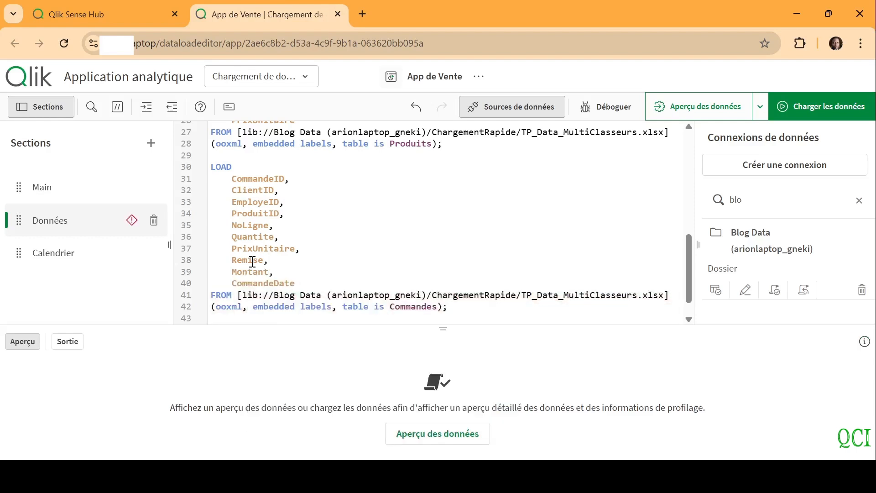
# Put the expression (Quantite * PrixUnitaire) before Montant in the Commandes LOAD statement
pyautogui.click(234, 271)
pyautogui.doubleClick(262, 239)
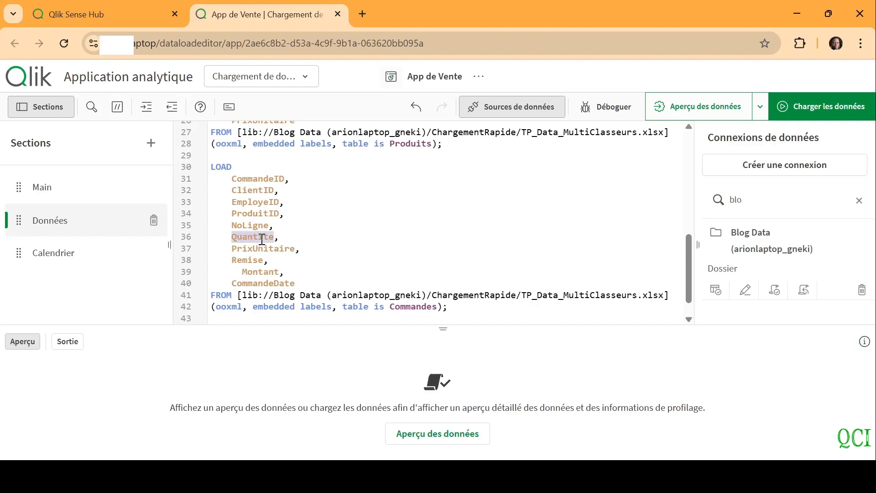
pyautogui.hotkey('ctrl', 'c')
pyautogui.click(234, 271)
pyautogui.hotkey('ctrl', 'v')
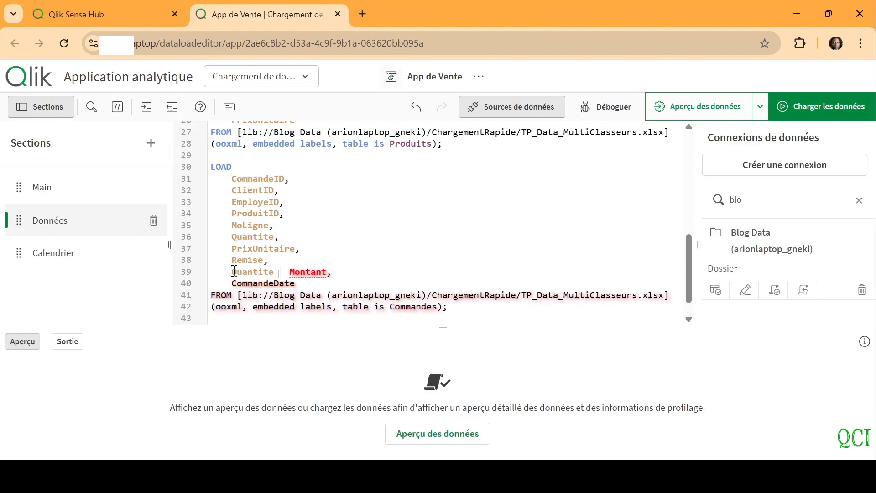
pyautogui.write('*')
pyautogui.doubleClick(270, 250)
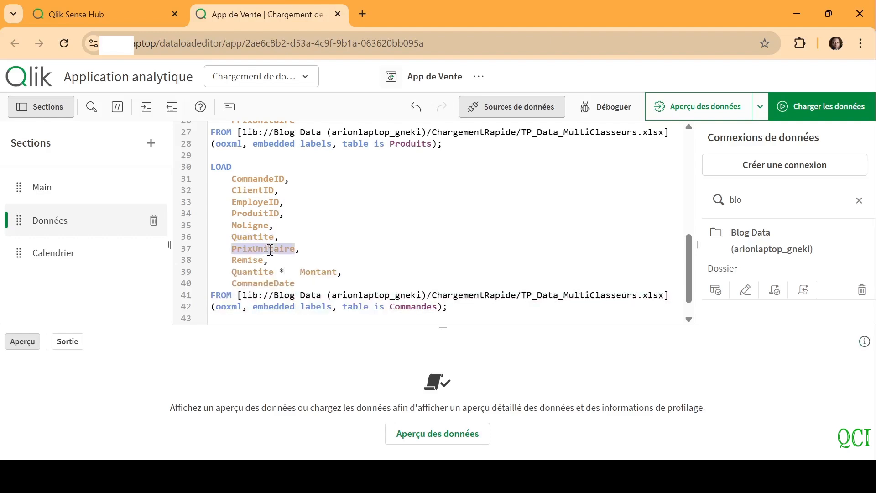
pyautogui.hotkey('ctrl', 'c')
pyautogui.click(293, 270)
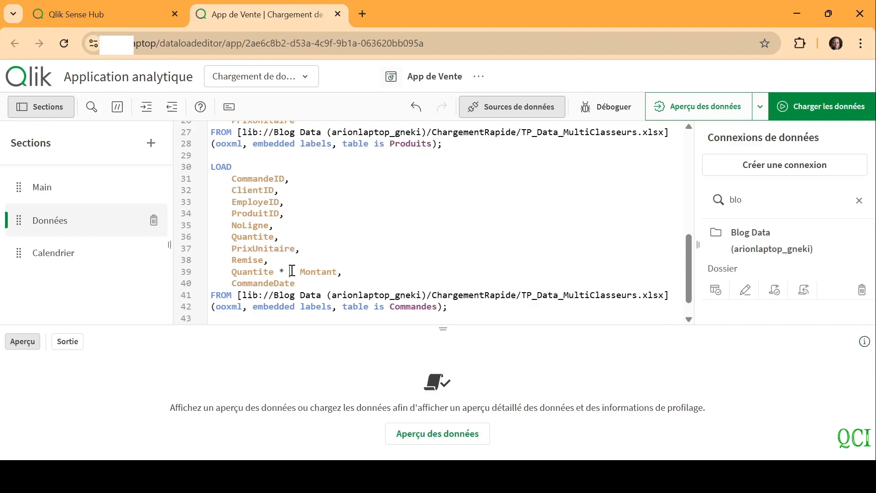
pyautogui.hotkey('ctrl', 'v')
pyautogui.write(')')
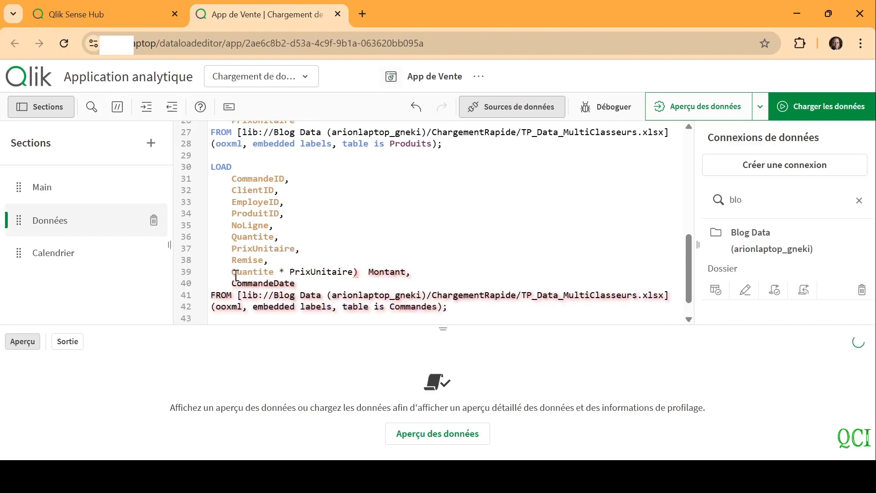
pyautogui.click(233, 273)
pyautogui.write('(')
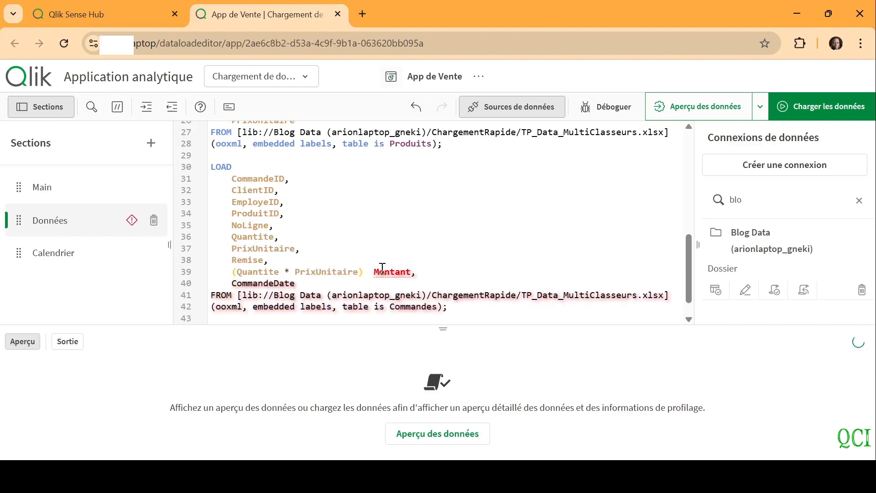
# Extend the Montant expression with * (1 - Remise) and alias it using "as"
pyautogui.click(366, 273)
pyautogui.write('* ()')
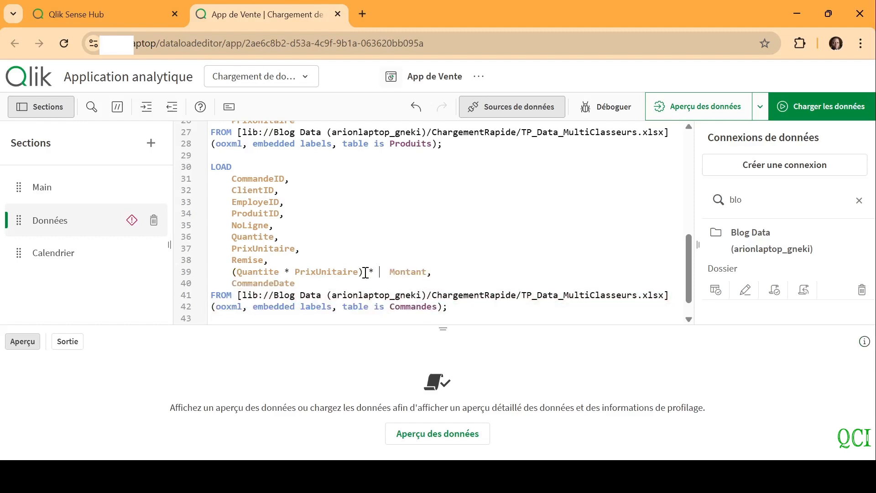
pyautogui.write('1 -')
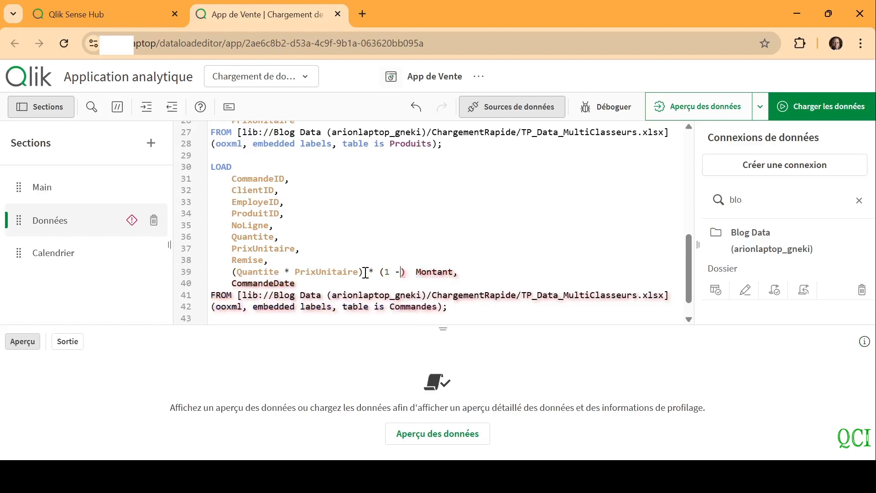
pyautogui.doubleClick(246, 260)
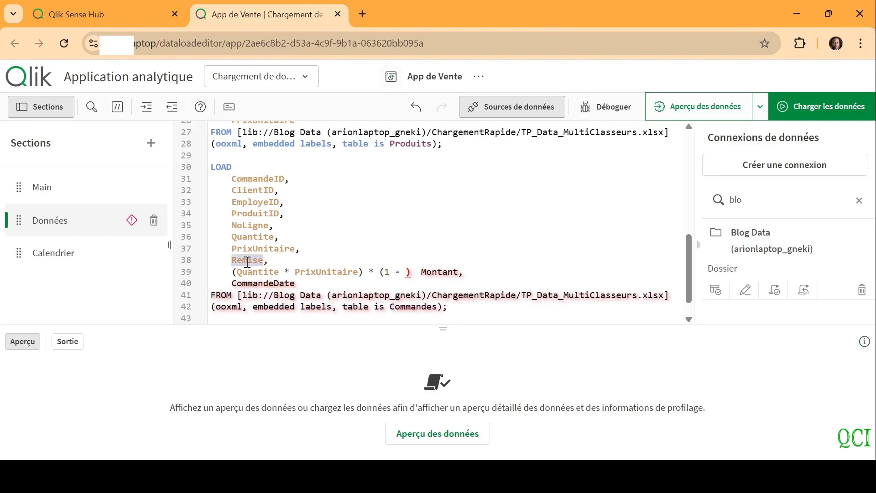
pyautogui.click(407, 274)
pyautogui.hotkey('ctrl', 'v')
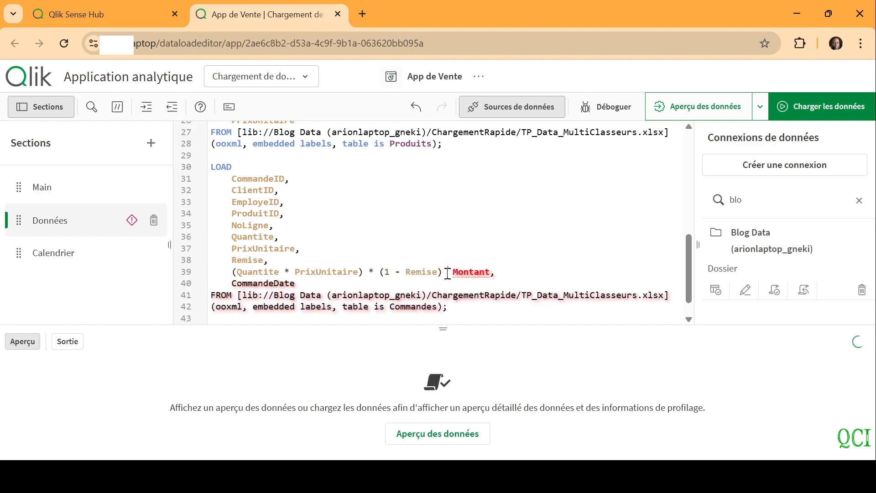
pyautogui.click(447, 273)
pyautogui.write('as')
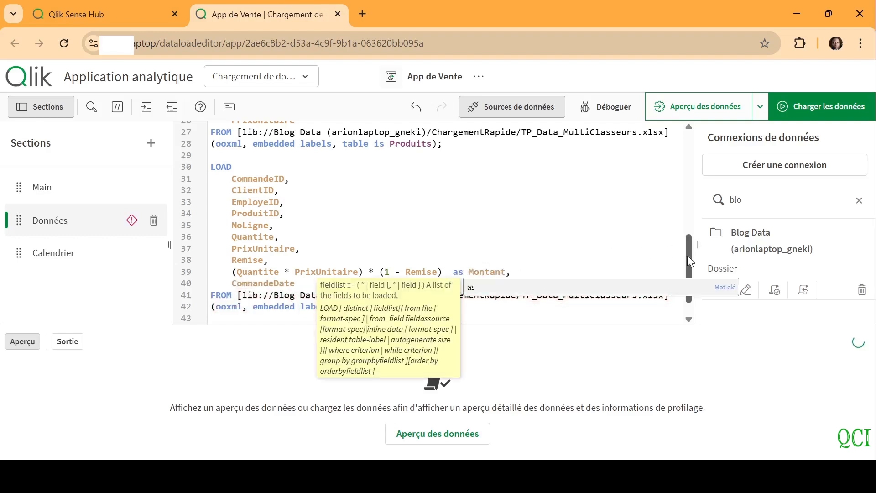
# Comment out Quantite and PrixUnitaire in the Produits LOAD statement and remove the comma after Categorie
pyautogui.moveTo(689, 256); pyautogui.dragTo(689, 215)
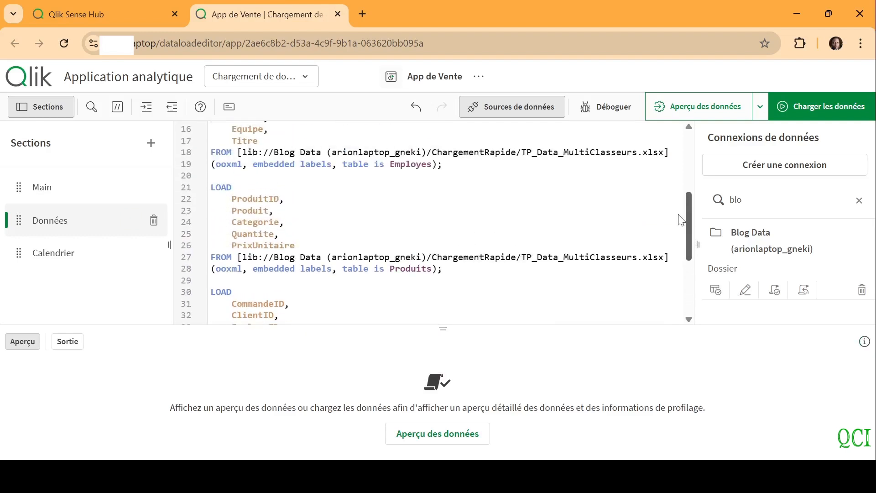
pyautogui.moveTo(303, 242); pyautogui.dragTo(230, 234)
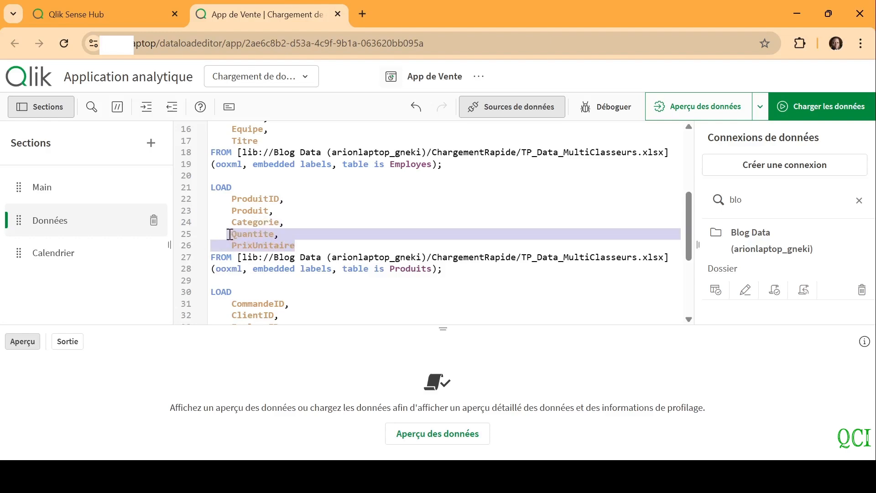
pyautogui.click(118, 106)
pyautogui.click(285, 222)
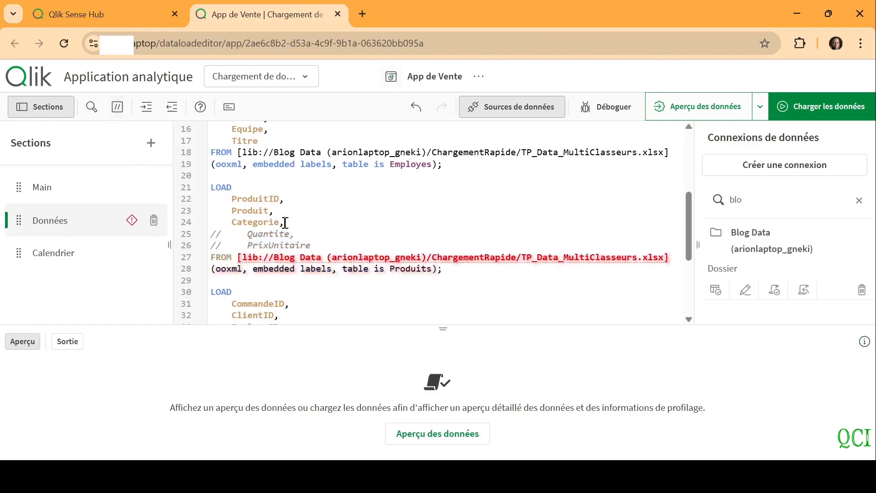
pyautogui.press('BackSpace')
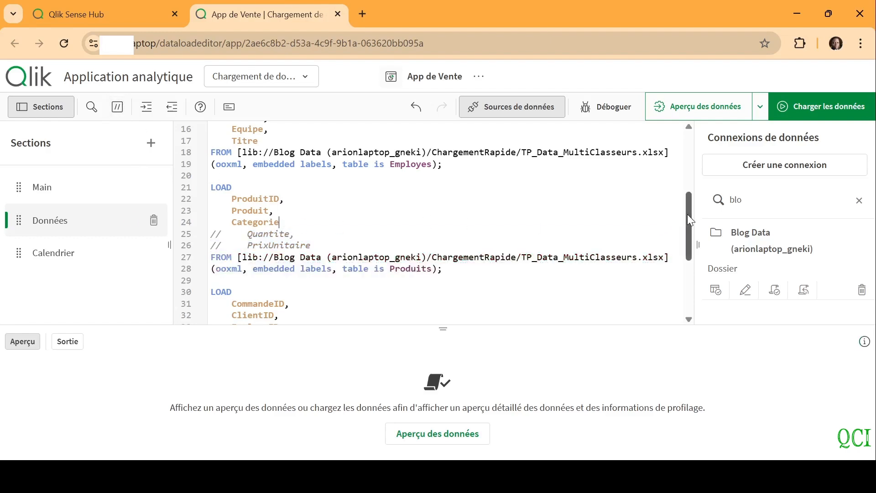
# Merge the Nom and Prenom fields of the Employes LOAD statement into Nom&' '&Prenom as EmployeNom
pyautogui.moveTo(688, 214); pyautogui.dragTo(686, 147)
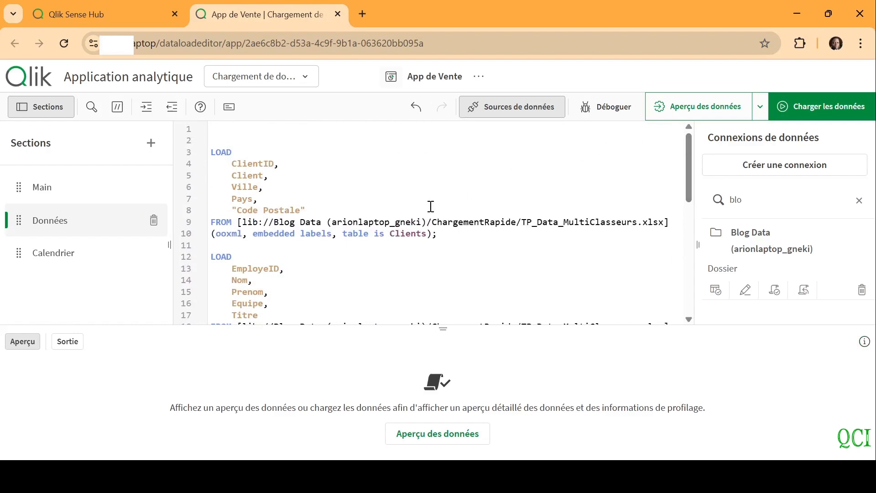
pyautogui.moveTo(232, 293); pyautogui.dragTo(251, 281)
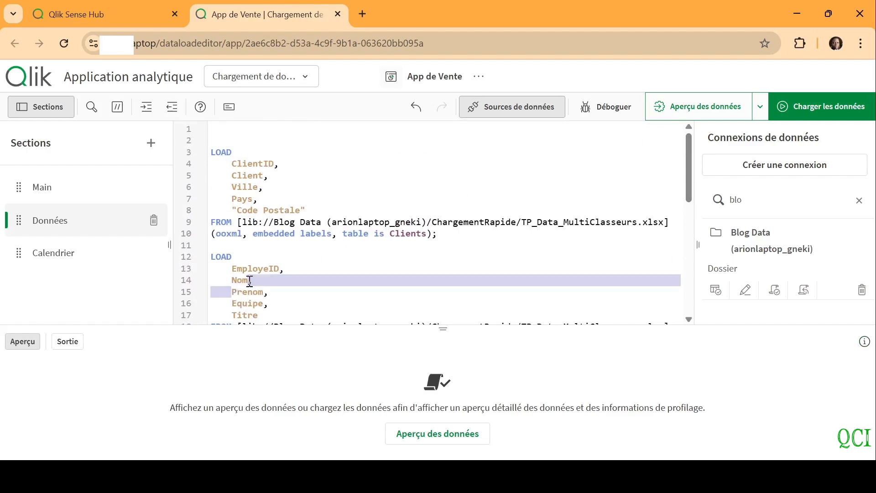
pyautogui.press('Delete')
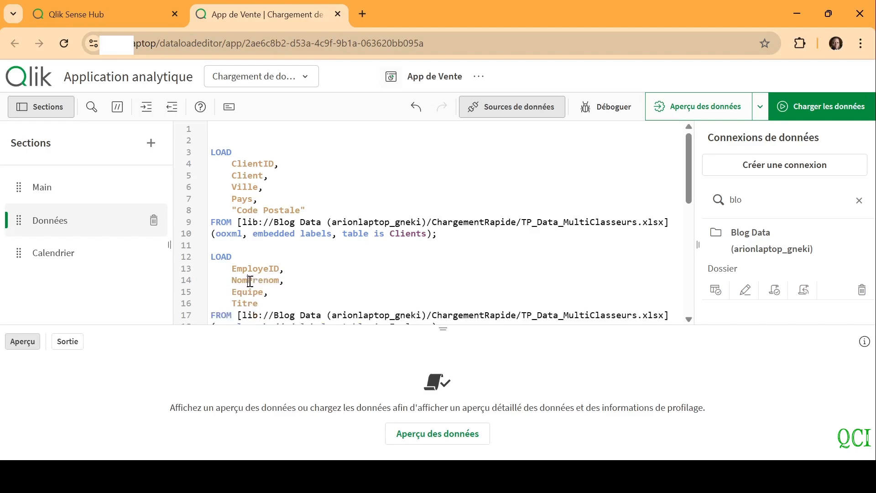
pyautogui.press('BackSpace')
pyautogui.write("&' '&")
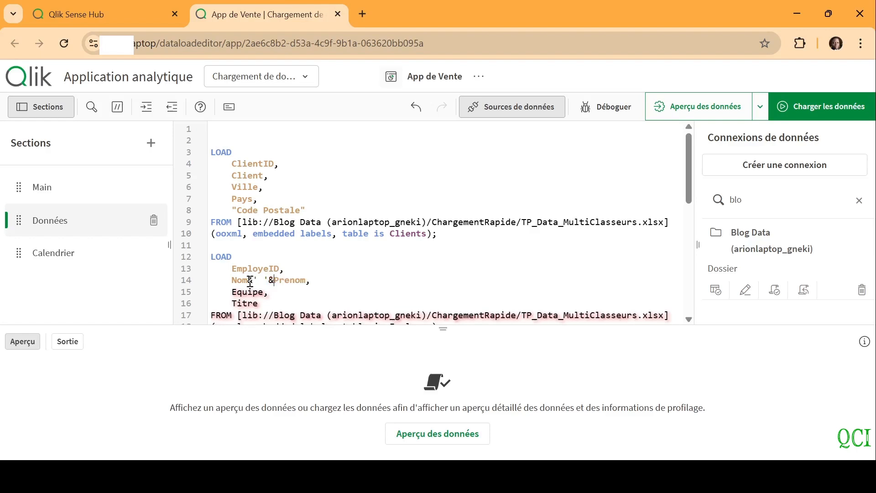
pyautogui.click(308, 282)
pyautogui.write('as Employe')
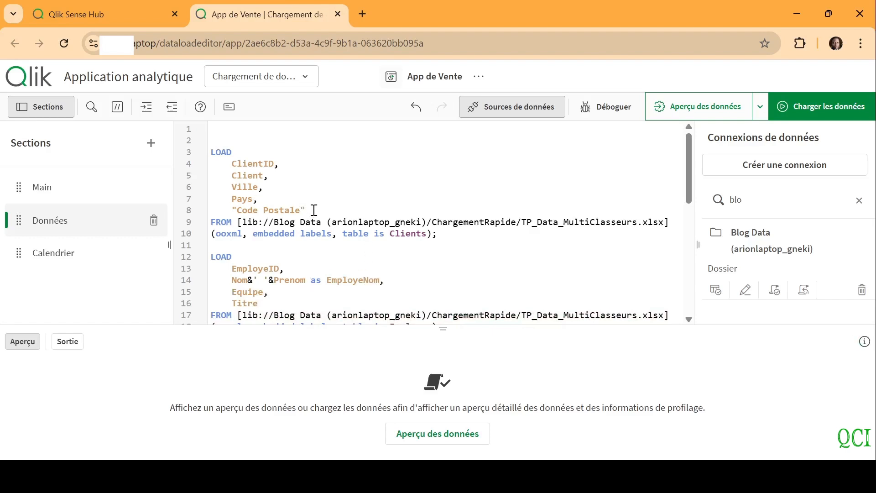
# Comment out "Code Postale" in the Clients LOAD statement and remove the comma after Pays
pyautogui.moveTo(315, 210); pyautogui.dragTo(227, 210)
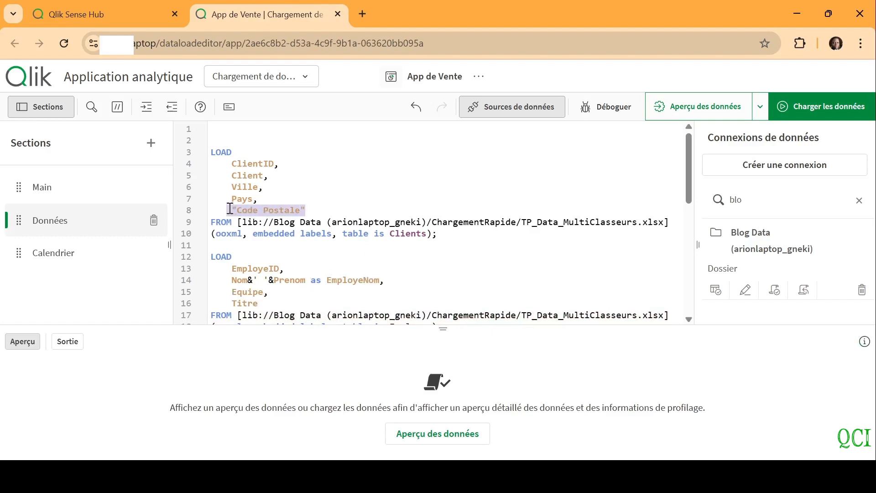
pyautogui.click(118, 108)
pyautogui.click(265, 201)
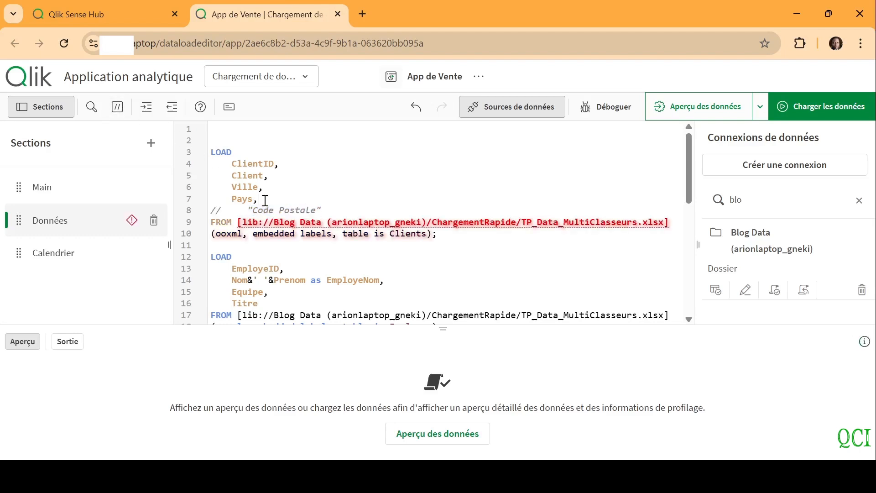
pyautogui.press('BackSpace')
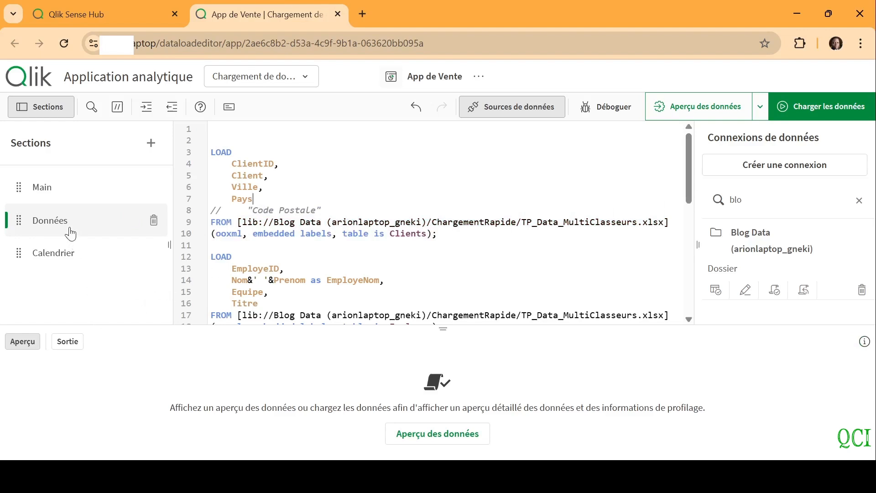
# In the Calendrier section, insert a Must_Include statement for ChargementRapide/TP_Script_Calendrier.txt from the Blog Data connection, listing all file types to find it
pyautogui.click(67, 254)
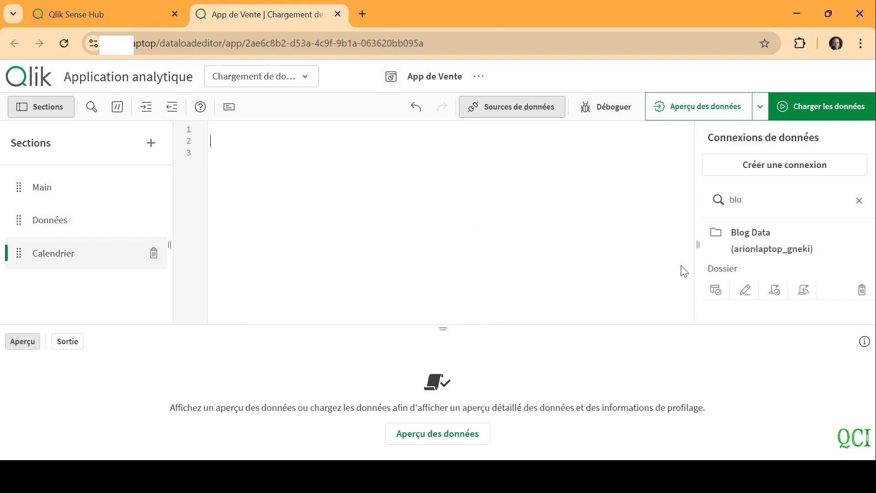
pyautogui.click(716, 291)
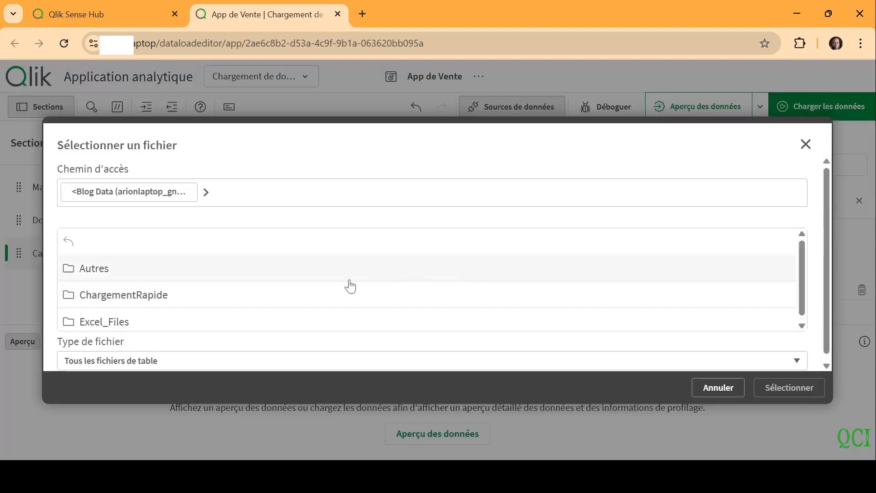
pyautogui.click(806, 144)
pyautogui.click(776, 294)
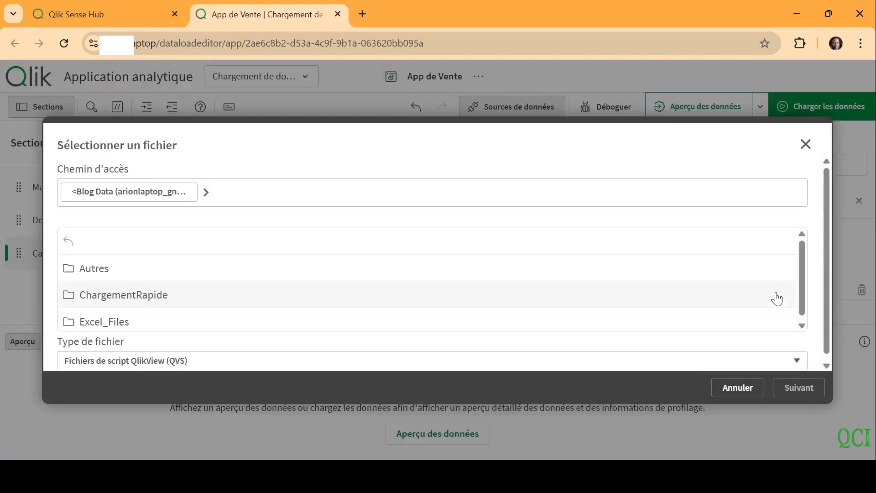
pyautogui.click(162, 296)
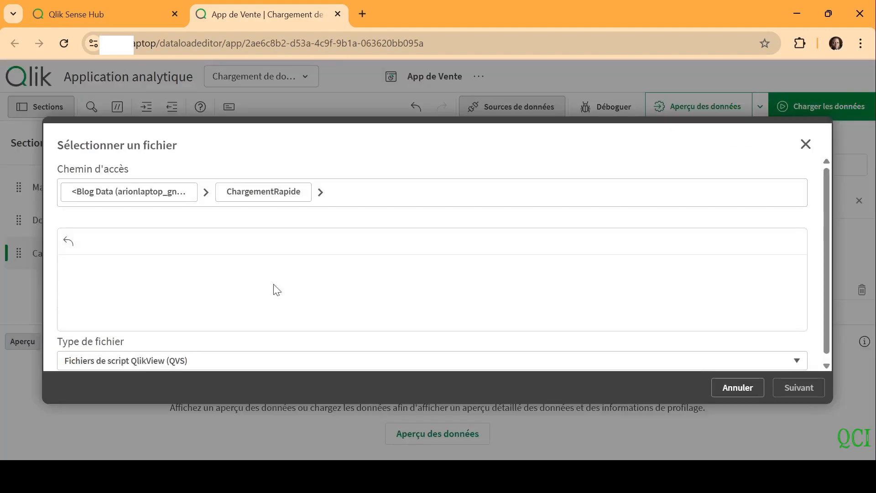
pyautogui.click(135, 403)
pyautogui.click(171, 296)
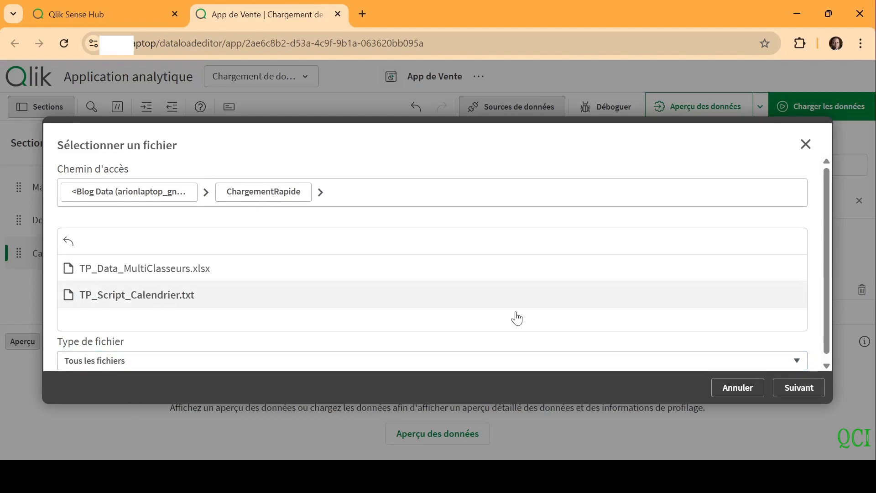
pyautogui.click(806, 386)
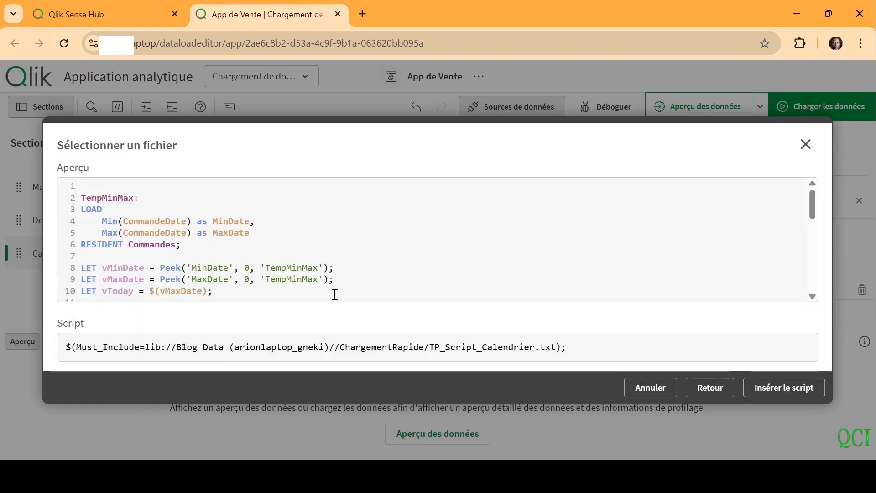
pyautogui.click(794, 393)
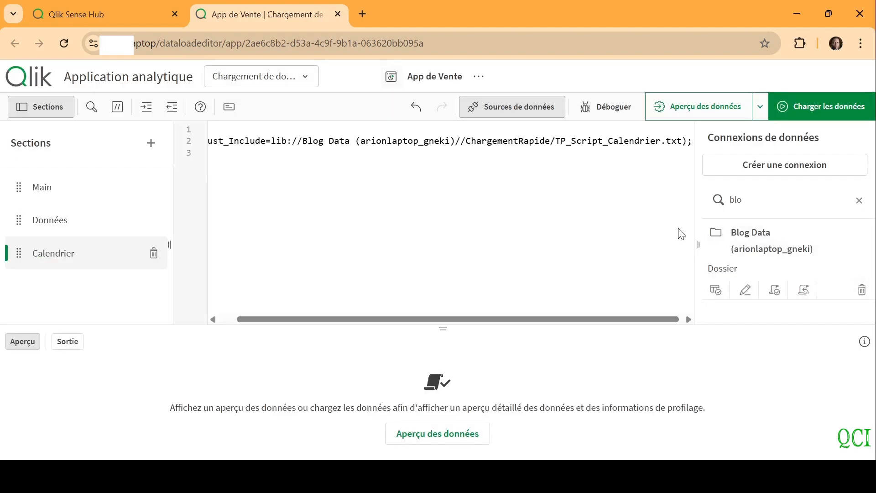
pyautogui.press('Return')
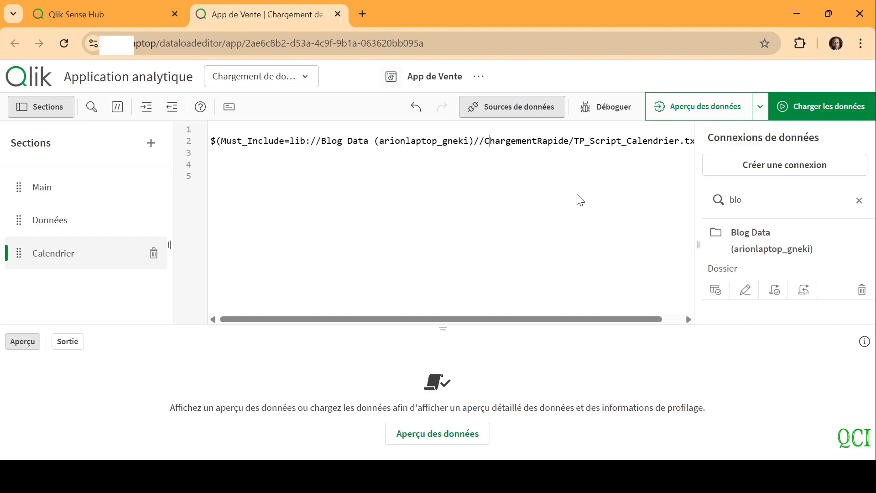
# Load the data with the finished script and open the app's data model view
pyautogui.click(843, 109)
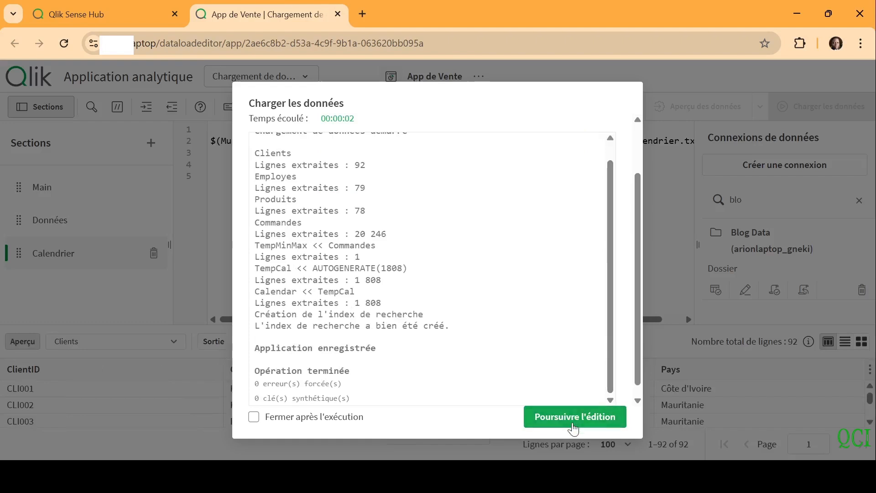
pyautogui.click(574, 427)
pyautogui.click(308, 82)
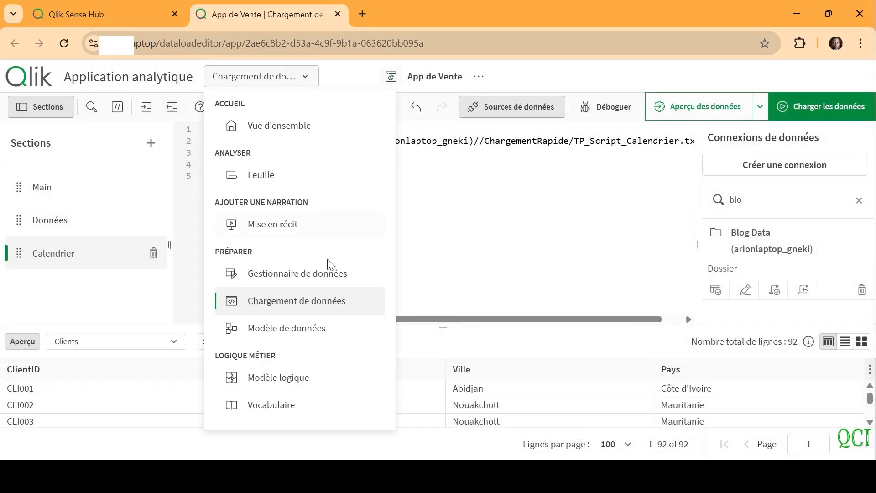
pyautogui.click(370, 329)
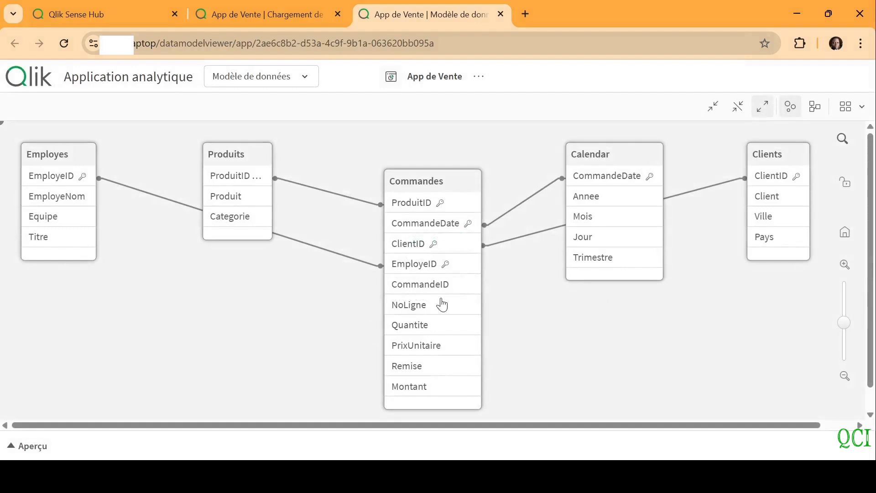
# Place the Employes table below Produits in the data model and reduce all tables to their linked fields
pyautogui.moveTo(54, 161); pyautogui.dragTo(224, 298)
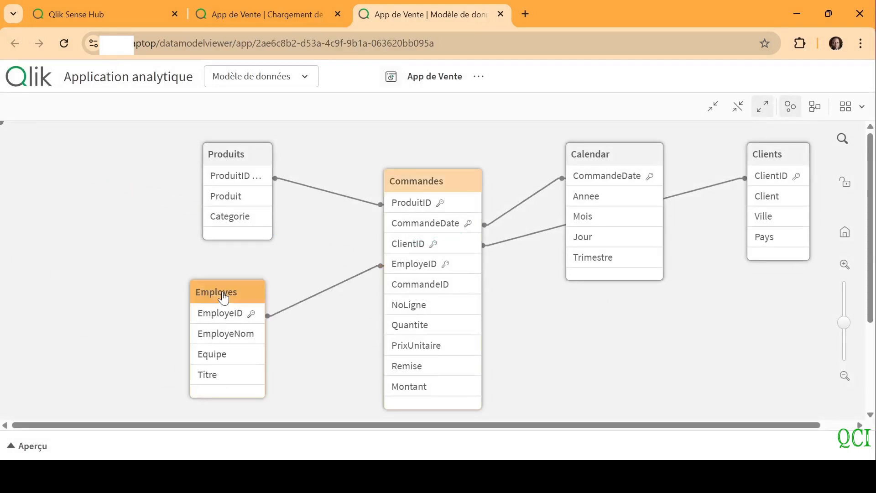
pyautogui.click(741, 107)
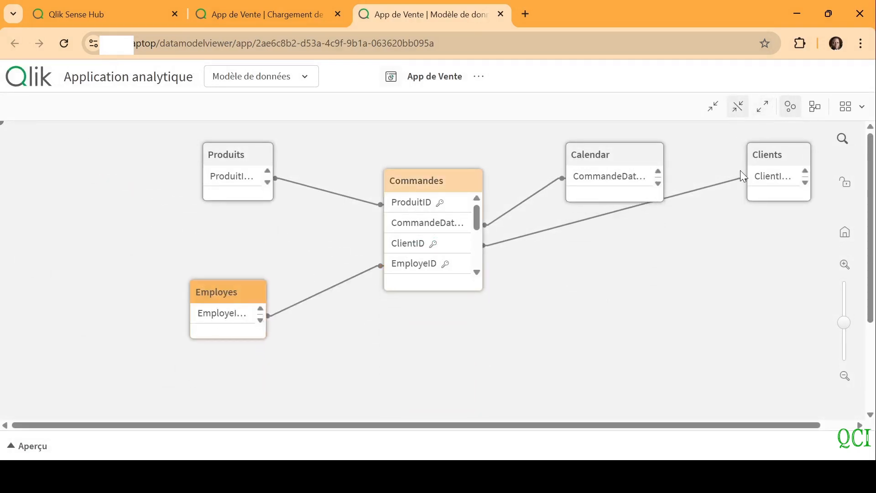
# Place the Clients table below Calendar in the data model and preview the data of the Commandes table
pyautogui.moveTo(774, 161); pyautogui.dragTo(609, 287)
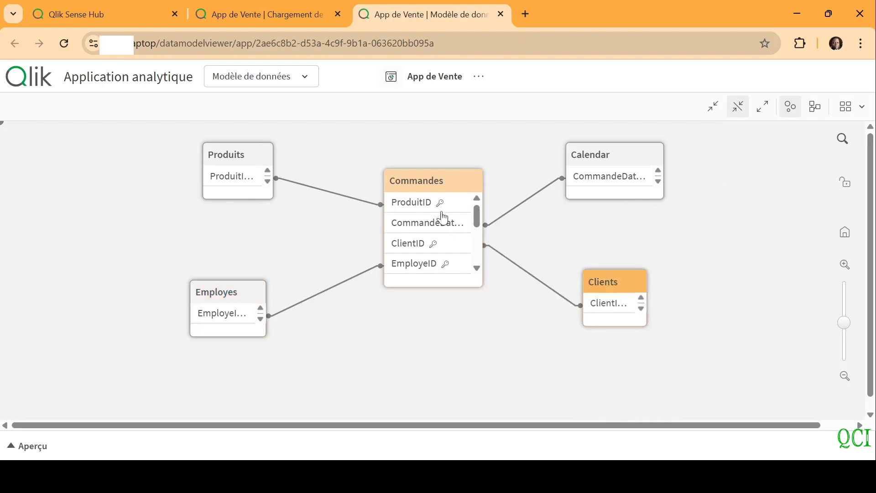
pyautogui.click(429, 185)
pyautogui.click(427, 438)
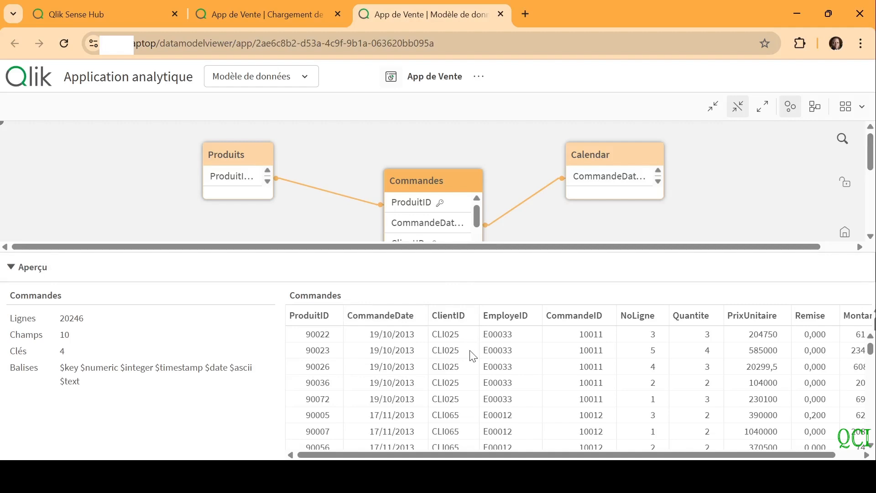
# Open the app's sheet "Ma nouvelle feuille" in a new browser tab and put it into edit mode
pyautogui.click(311, 82)
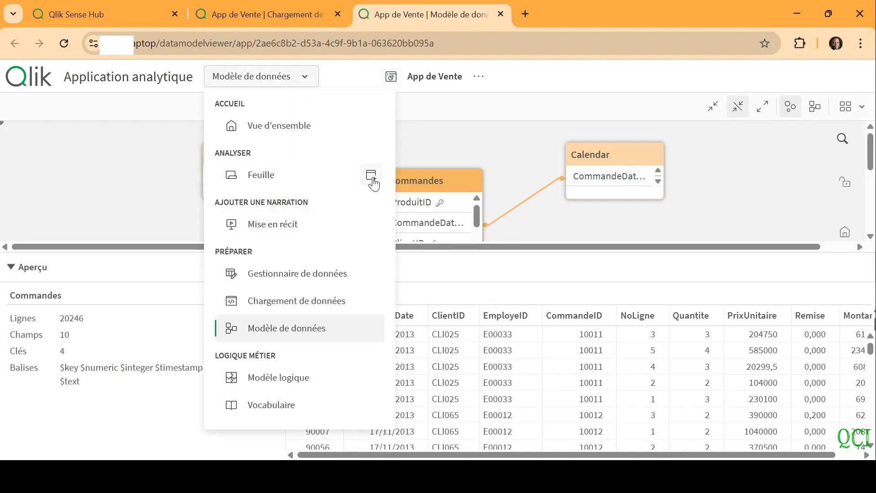
pyautogui.click(372, 176)
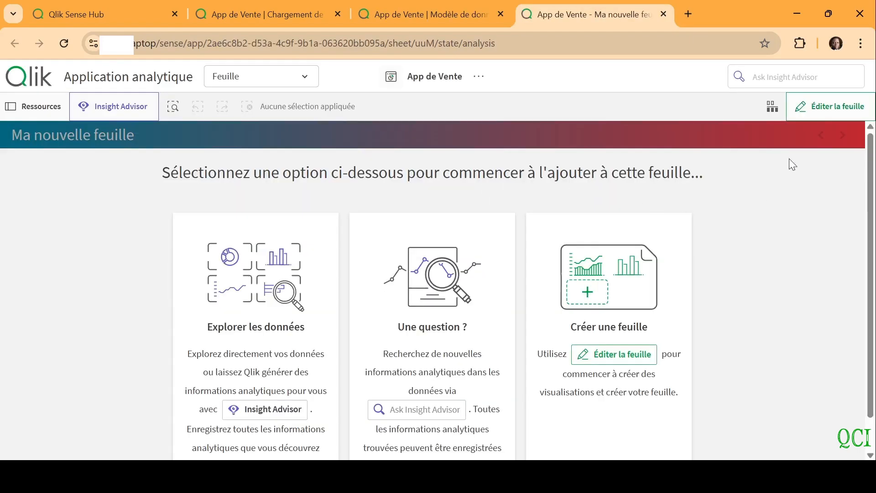
pyautogui.click(831, 116)
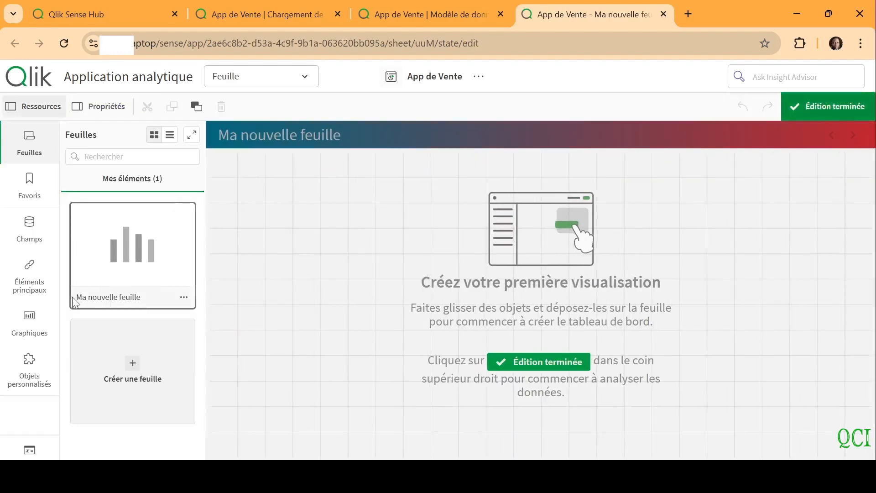
# Change the sheet's title to "Tableau de bord" in the sheet properties
pyautogui.click(343, 229)
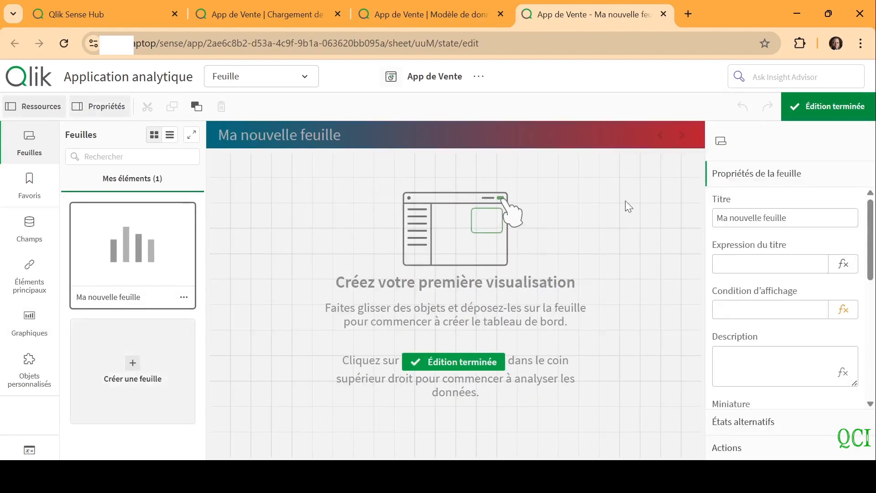
pyautogui.moveTo(798, 221); pyautogui.dragTo(664, 216)
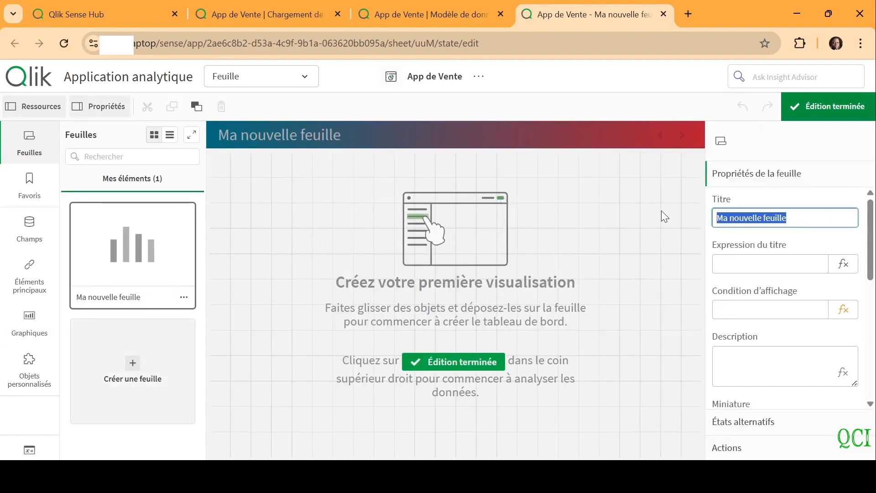
pyautogui.write('T')
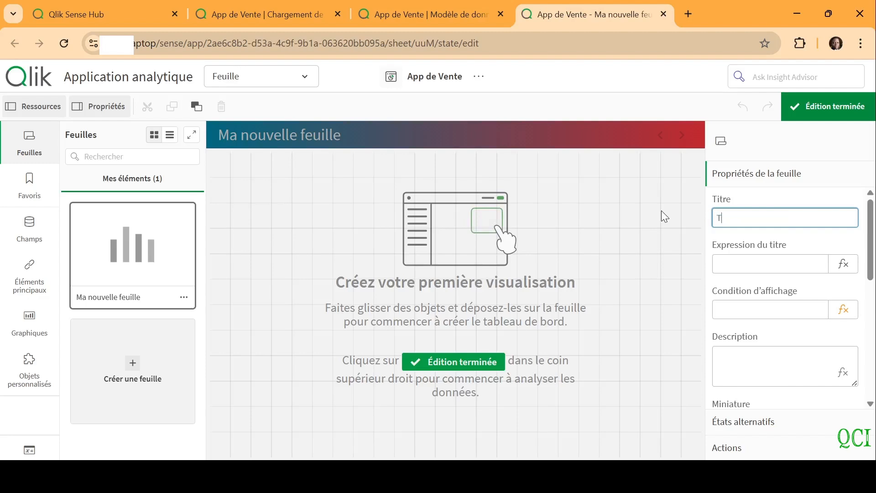
pyautogui.write('ableau de bord')
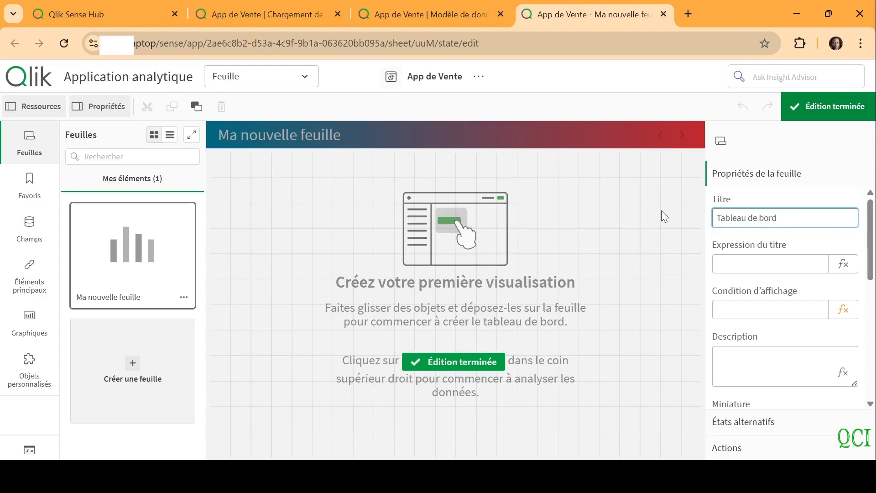
pyautogui.click(662, 212)
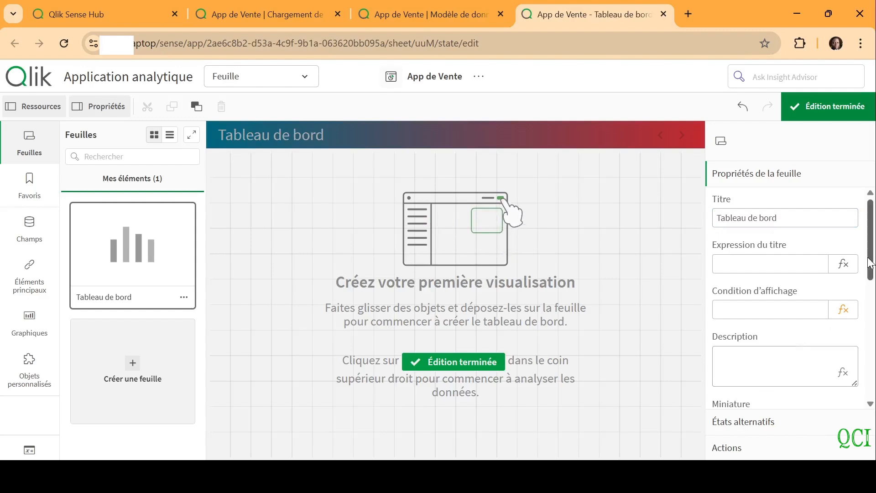
# Set the grid spacing of the "Tableau de bord" sheet to Moyen
pyautogui.moveTo(868, 262); pyautogui.dragTo(873, 370)
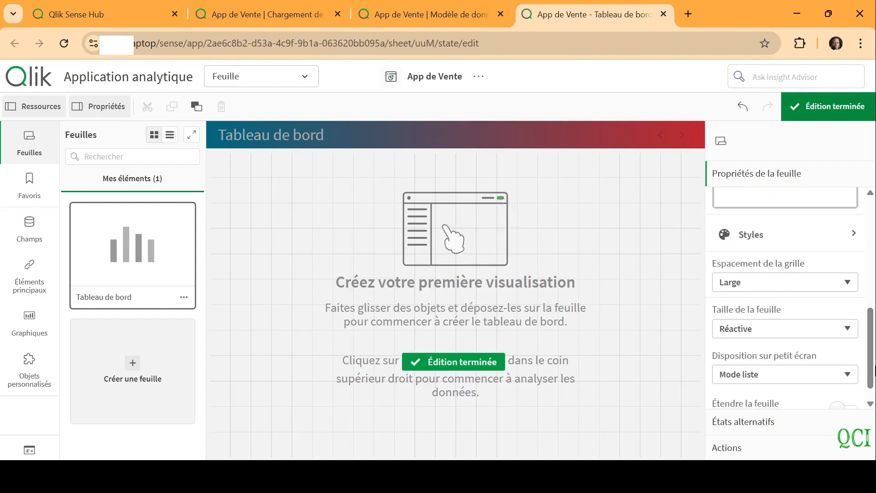
pyautogui.click(763, 284)
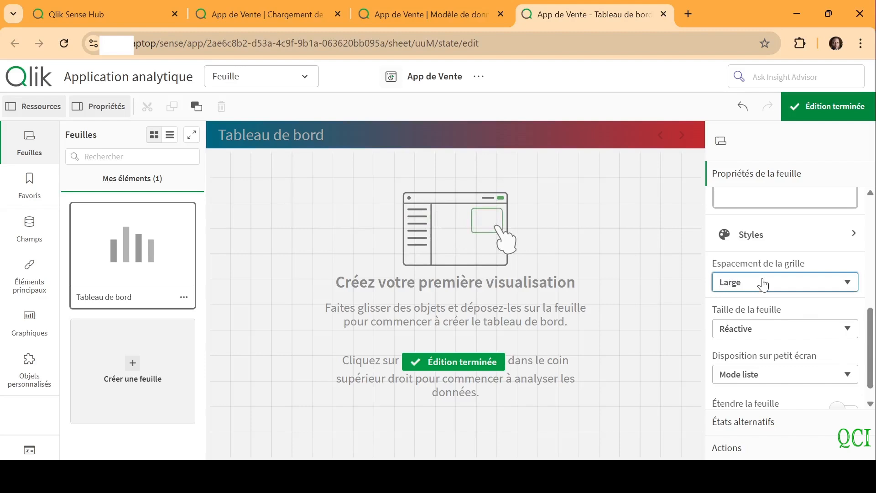
pyautogui.click(748, 313)
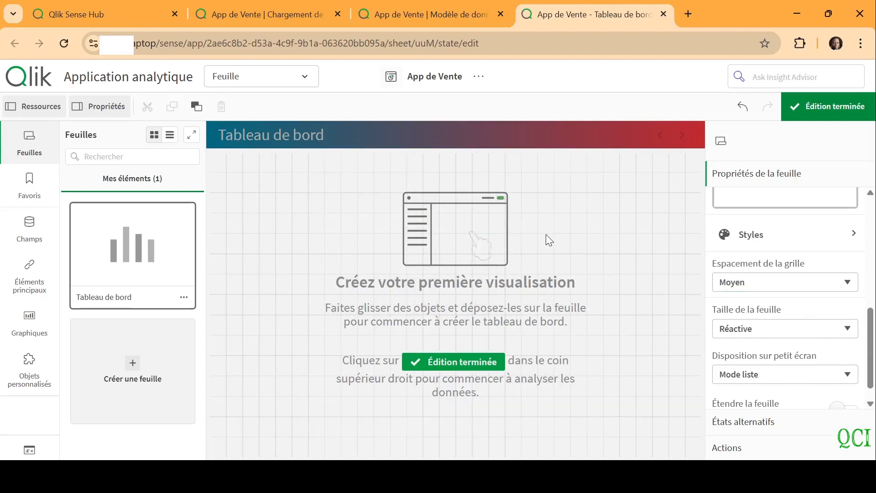
pyautogui.click(291, 207)
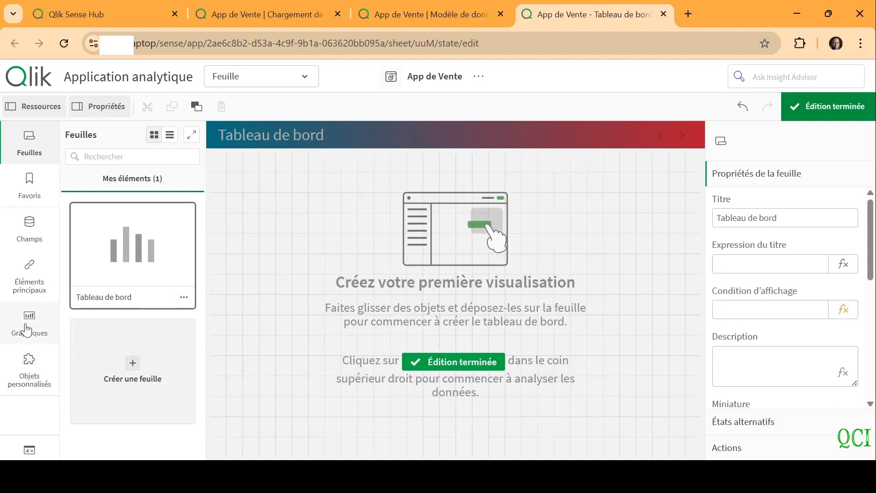
# Create a master measure named "CA" with the expression sum(Montant)
pyautogui.click(31, 279)
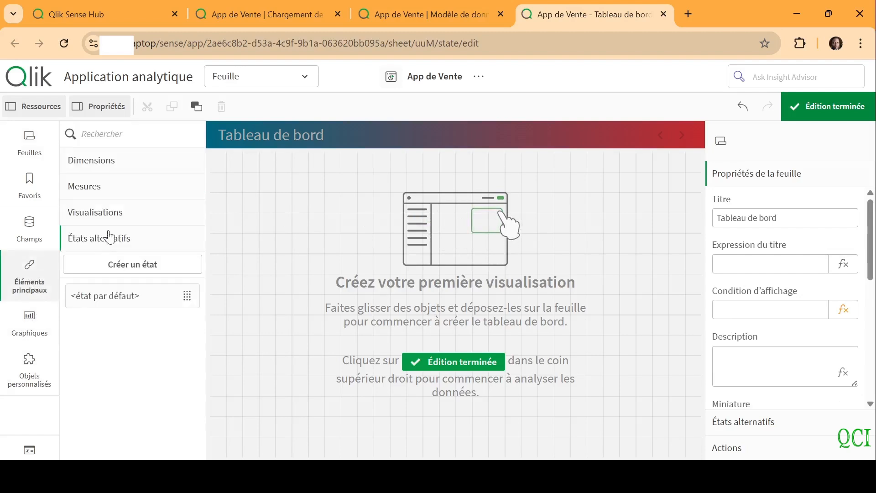
pyautogui.click(102, 189)
pyautogui.click(142, 212)
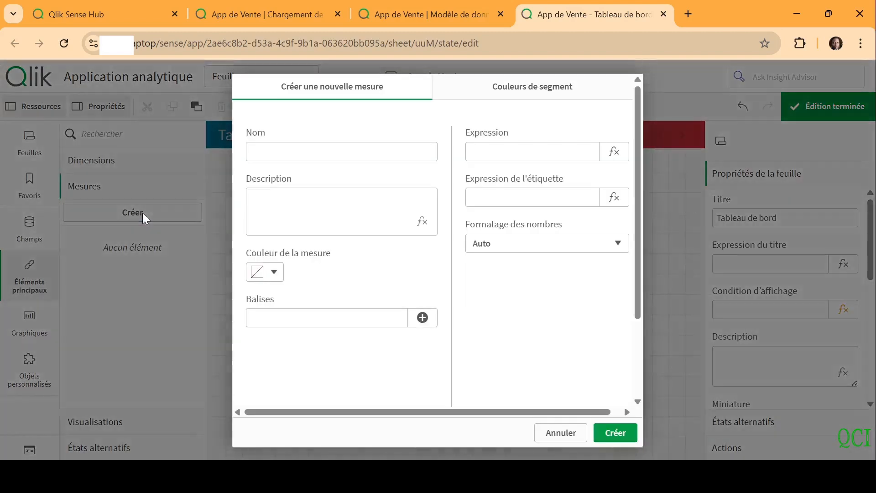
pyautogui.click(288, 147)
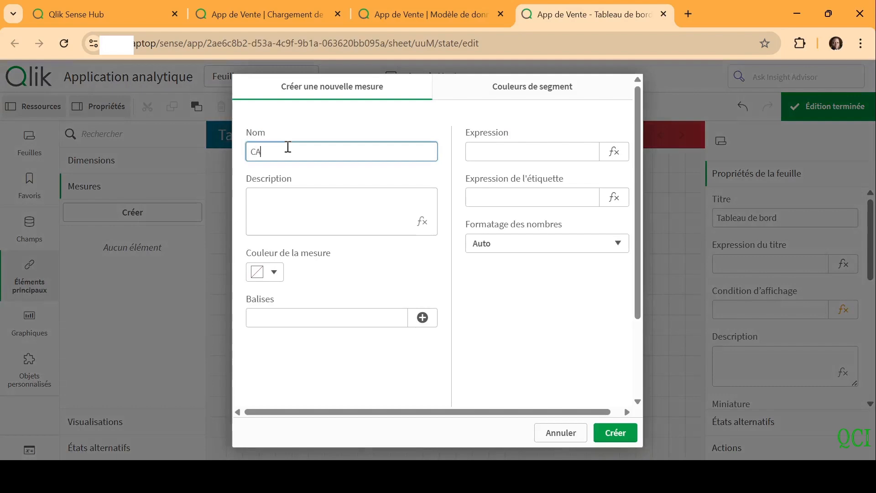
pyautogui.click(615, 152)
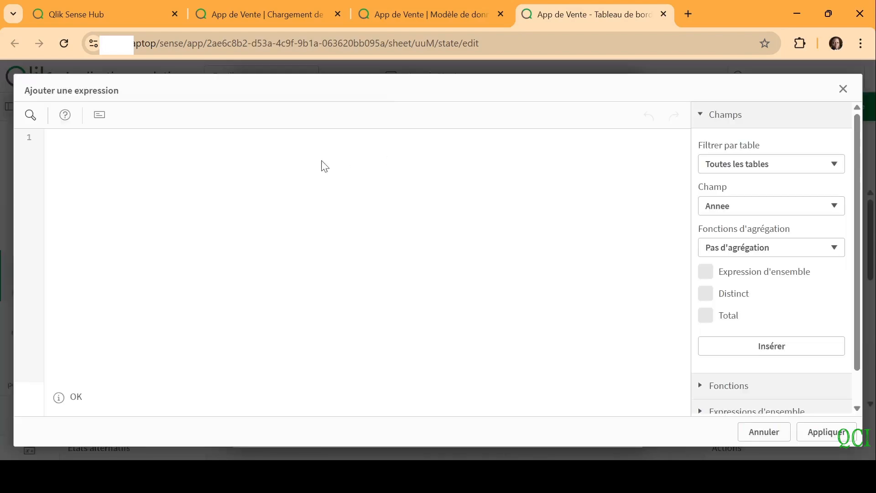
pyautogui.write('sum')
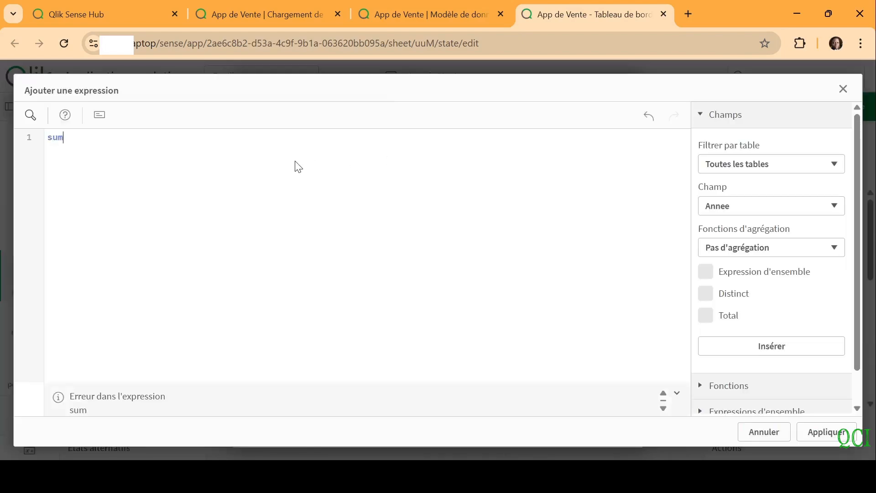
pyautogui.write('(Montant')
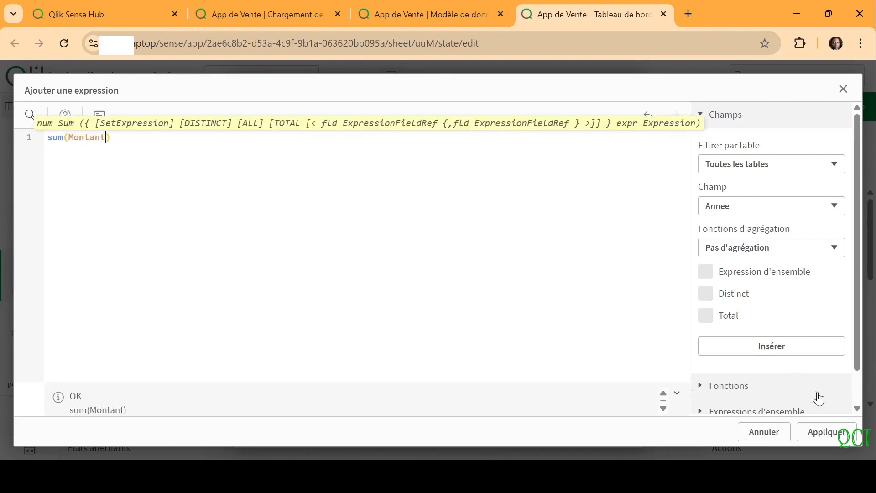
pyautogui.click(827, 435)
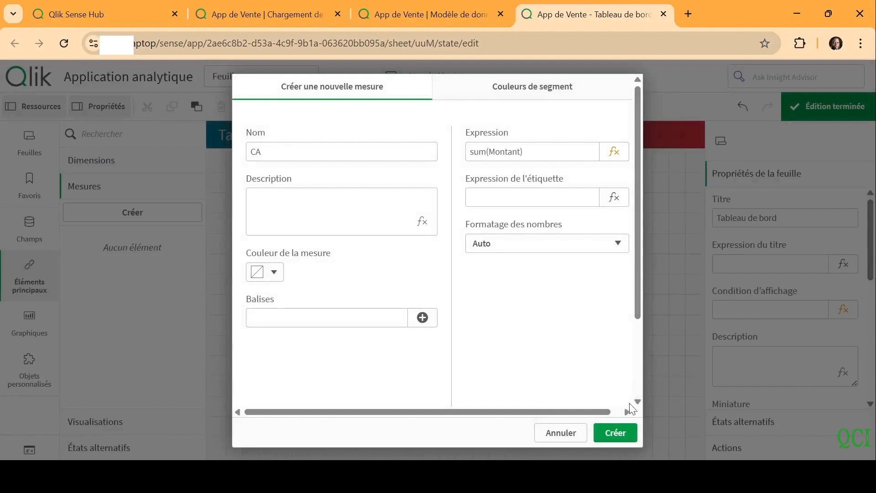
pyautogui.click(623, 434)
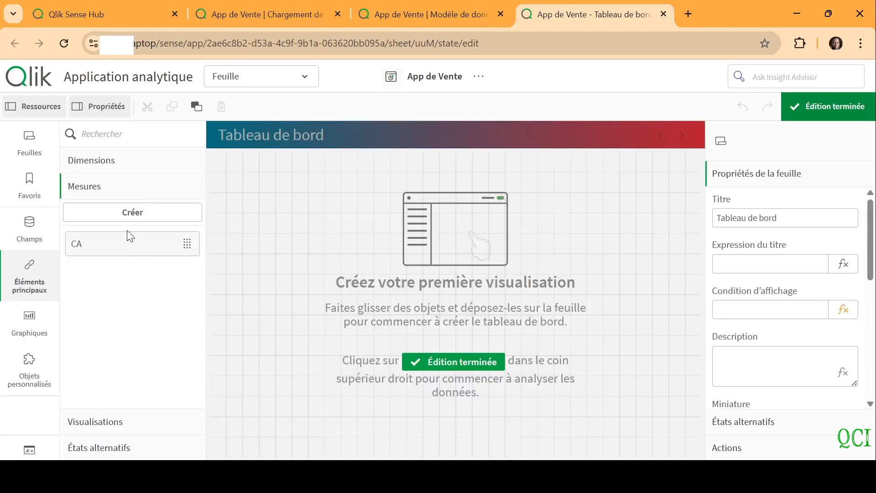
# Create a master measure named "Nbre Client" with the expression count(distinct ClientID)
pyautogui.click(128, 217)
pyautogui.click(260, 153)
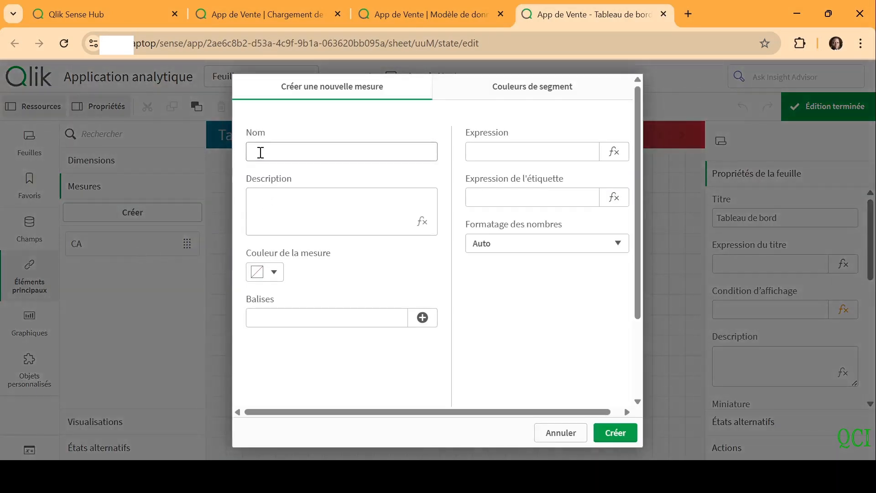
pyautogui.click(261, 152)
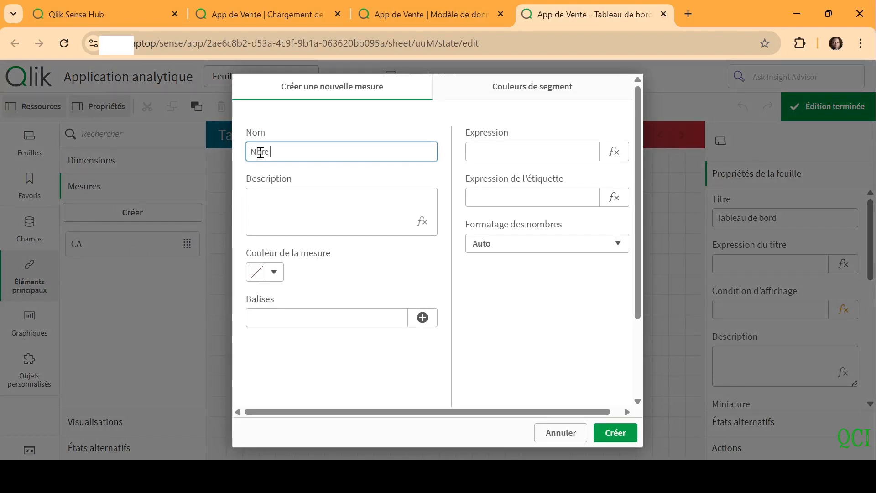
pyautogui.write('Nbre Client')
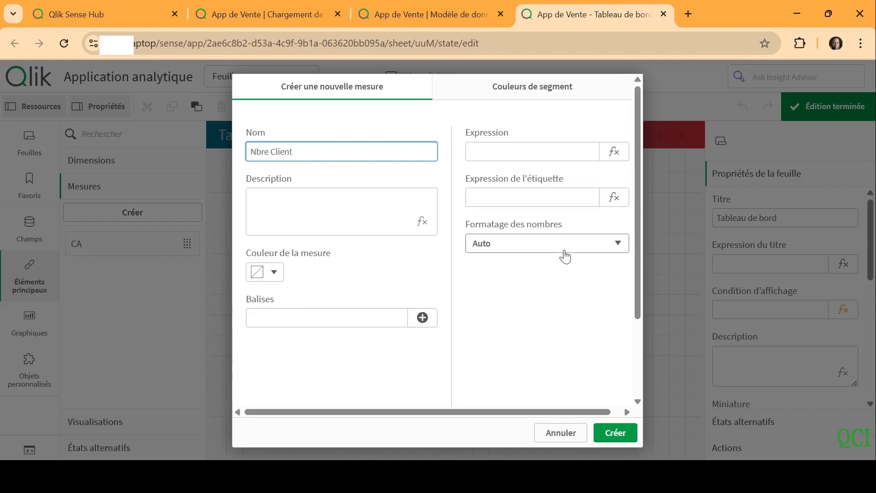
pyautogui.click(613, 158)
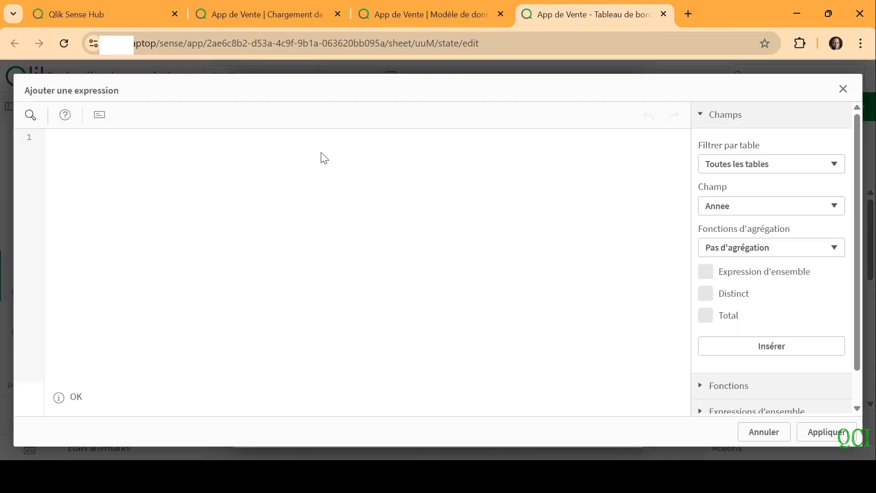
pyautogui.write('count')
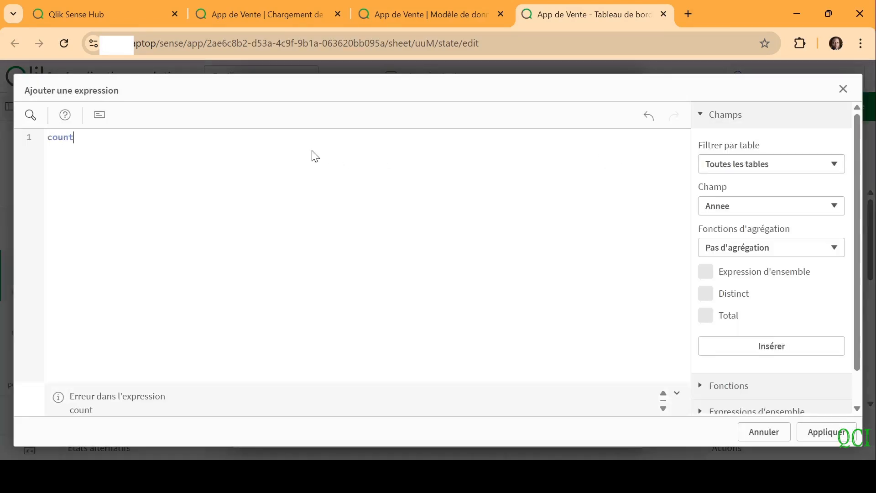
pyautogui.write('()')
pyautogui.write('di')
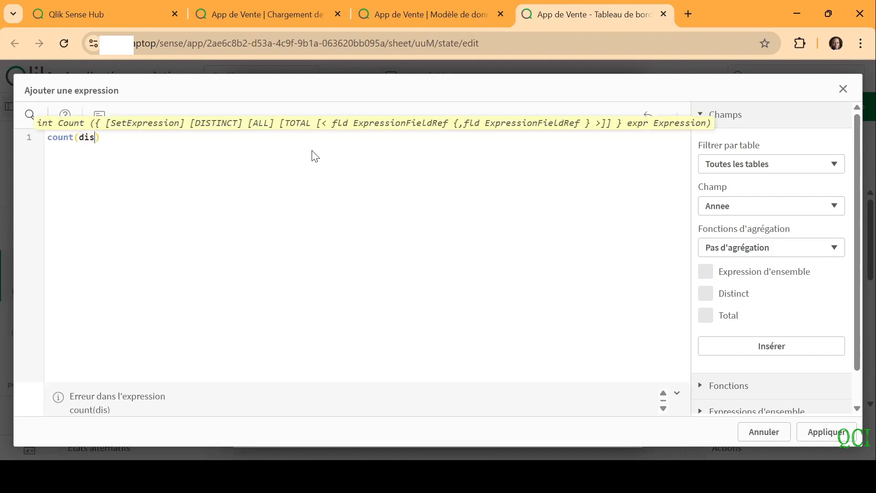
pyautogui.write('s')
pyautogui.click(172, 153)
pyautogui.write('Cli')
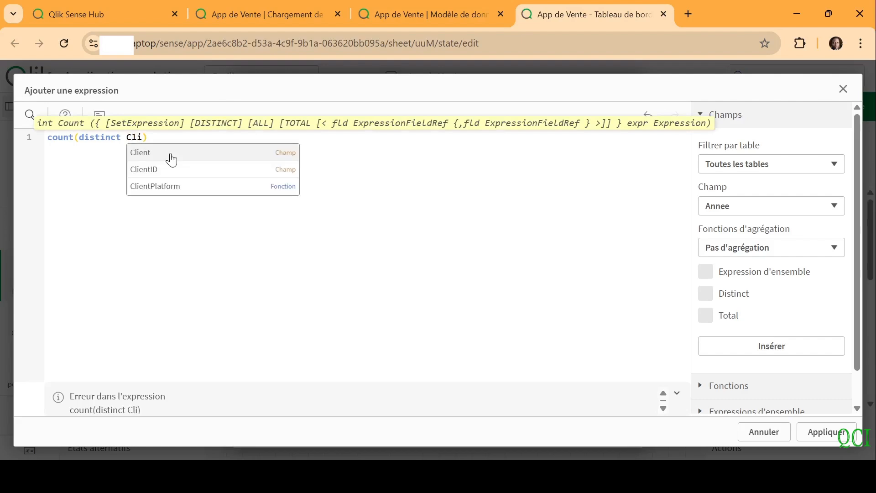
pyautogui.click(161, 172)
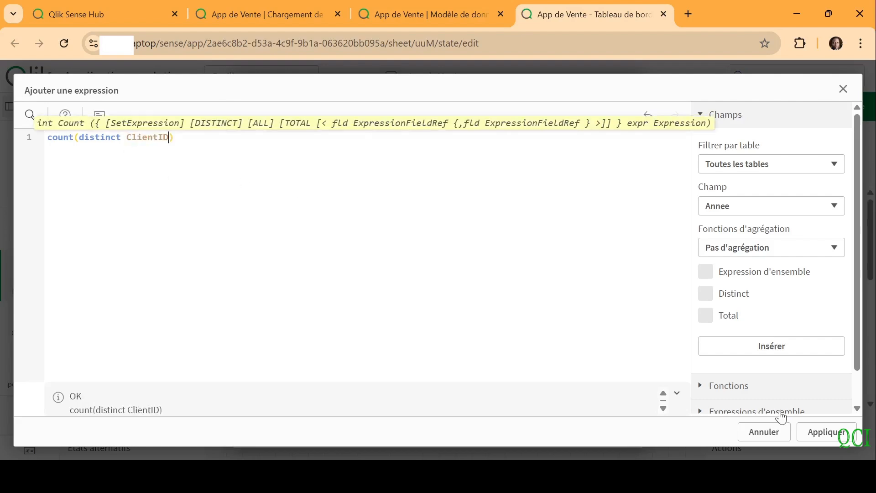
pyautogui.click(827, 432)
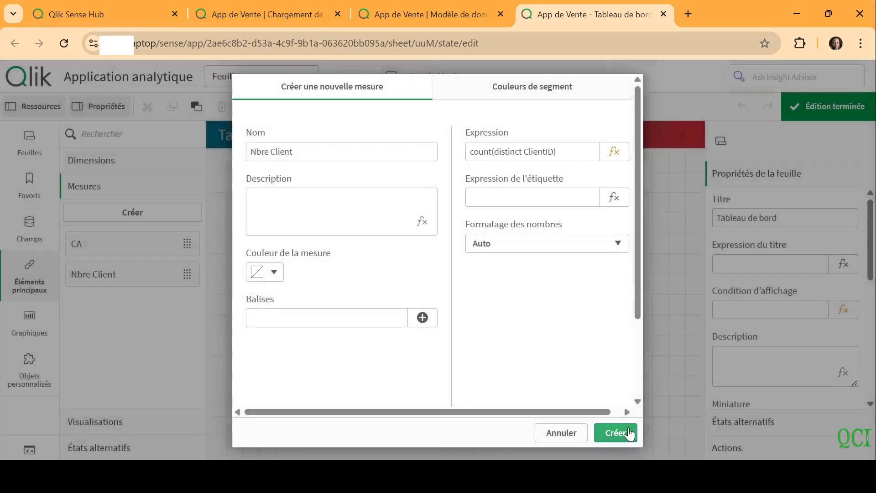
pyautogui.click(629, 432)
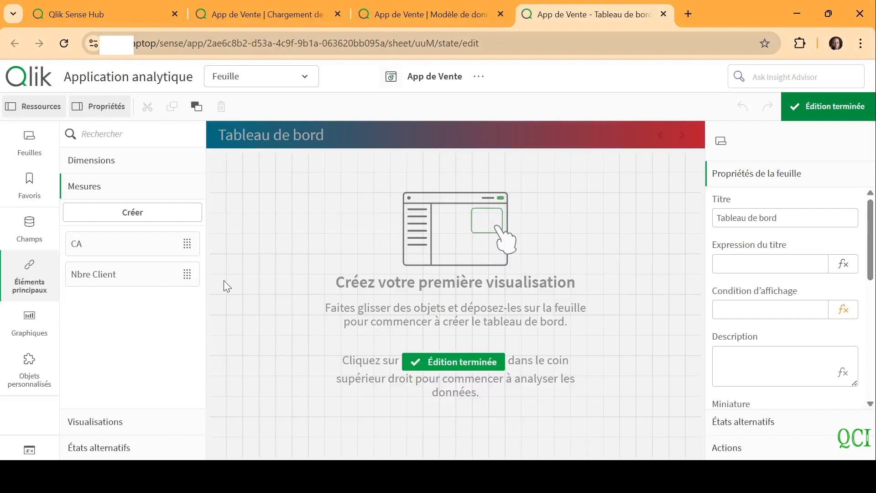
# Duplicate the Nbre Client master measure and rename the copy "Nbre Employé"
pyautogui.rightClick(167, 281)
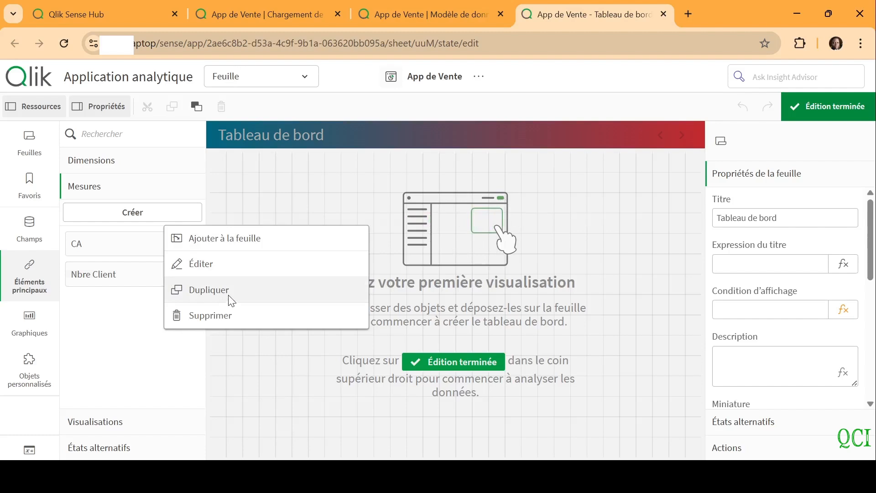
pyautogui.click(230, 299)
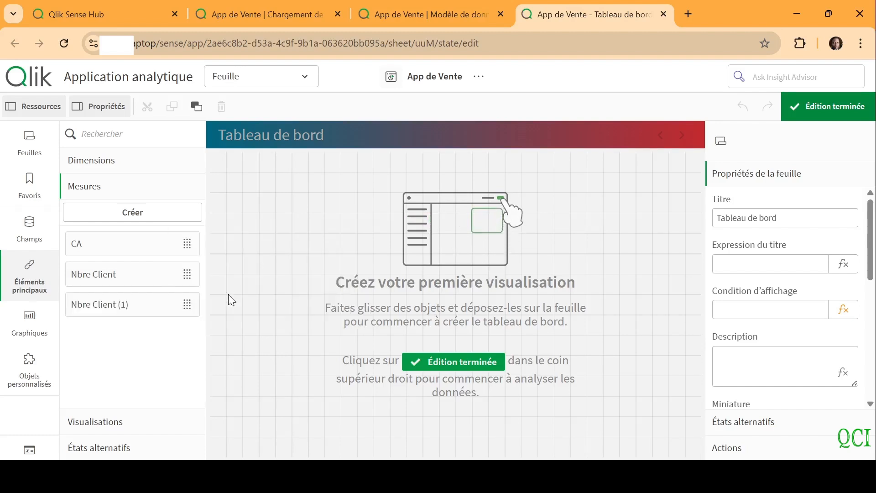
pyautogui.click(135, 309)
pyautogui.click(338, 340)
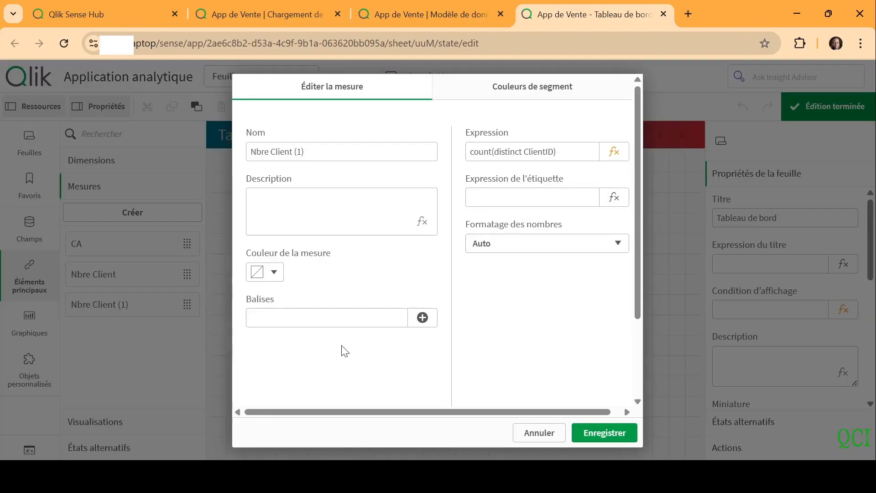
pyautogui.moveTo(307, 152); pyautogui.dragTo(288, 153)
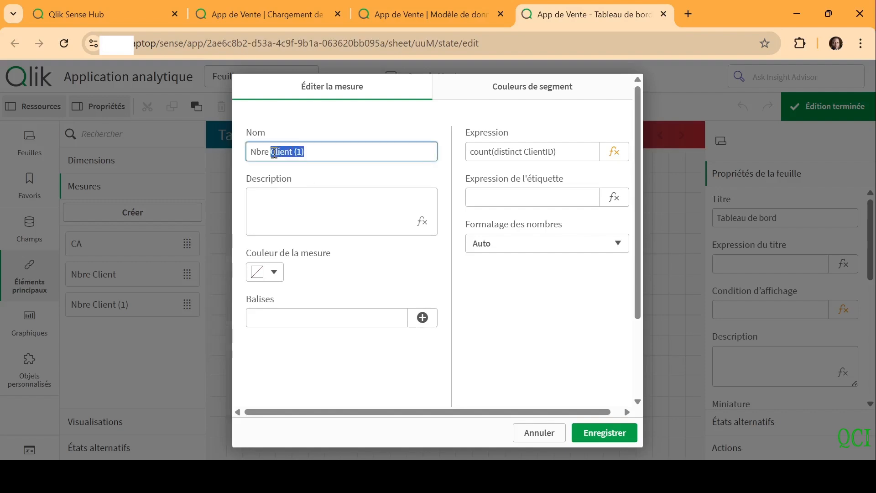
pyautogui.write('Employé')
# Set the Nbre Employé measure's expression to count(distinct EmployeID) and save the measure
pyautogui.click(617, 153)
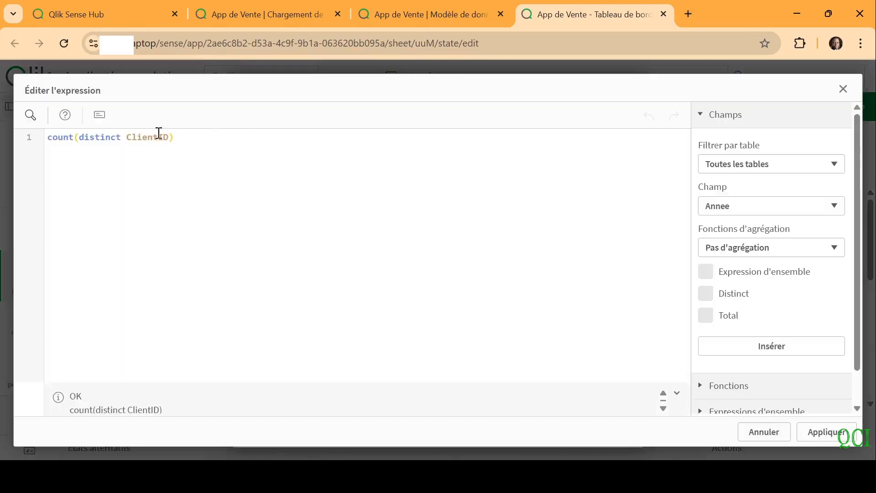
pyautogui.doubleClick(145, 135)
pyautogui.write('Emp')
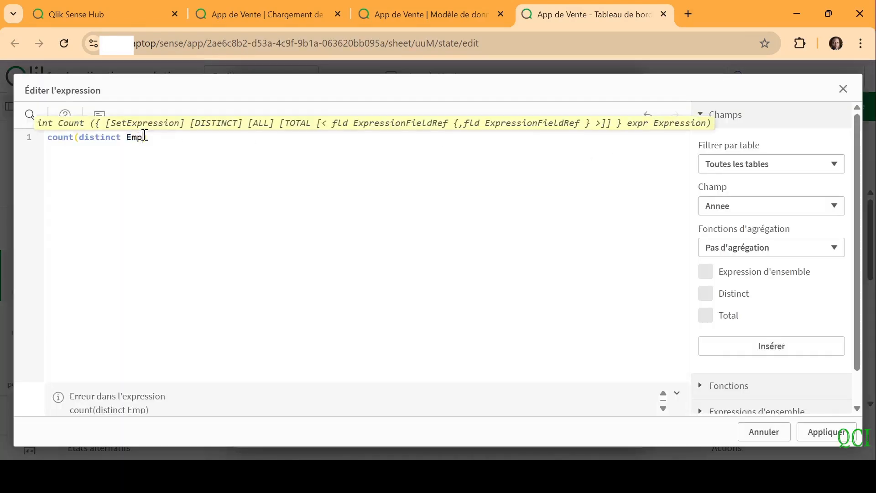
pyautogui.write('lo')
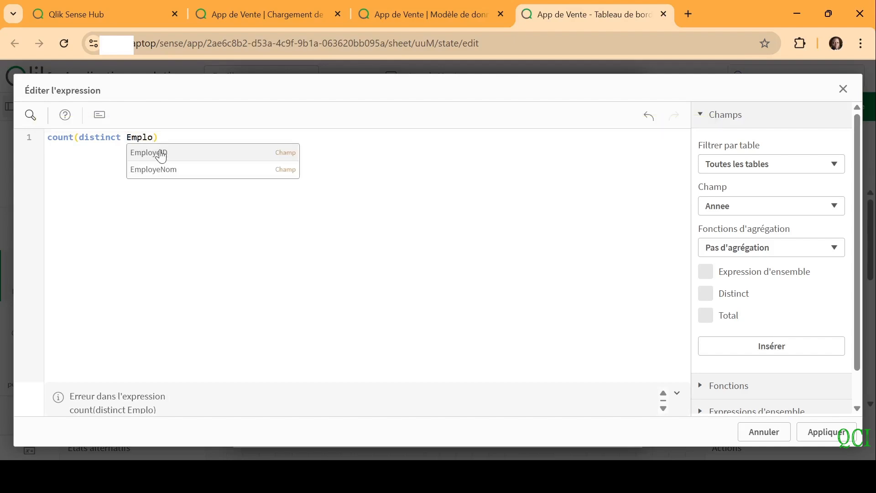
pyautogui.click(161, 155)
pyautogui.click(825, 431)
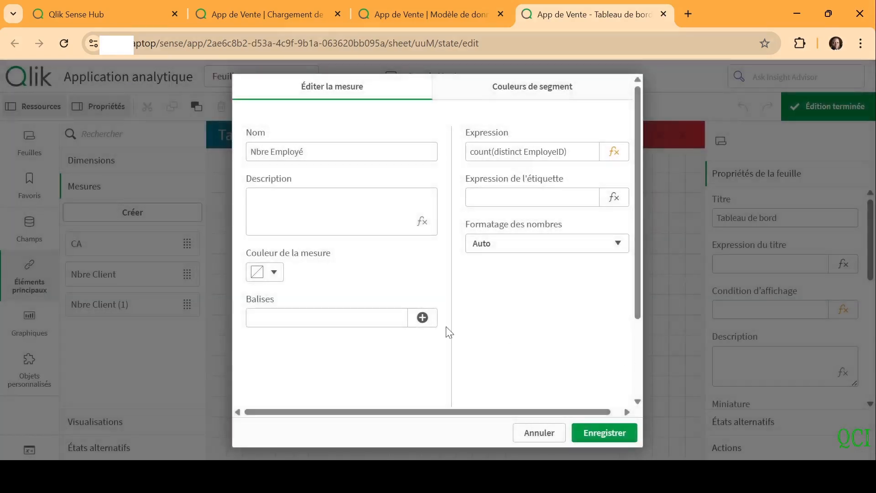
pyautogui.click(610, 432)
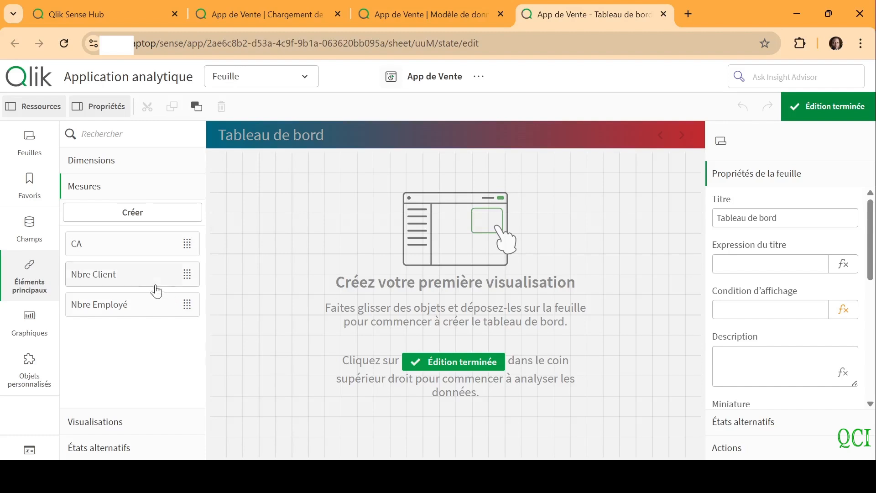
# Duplicate the CA master measure and rename the copy "Quantité"
pyautogui.rightClick(137, 248)
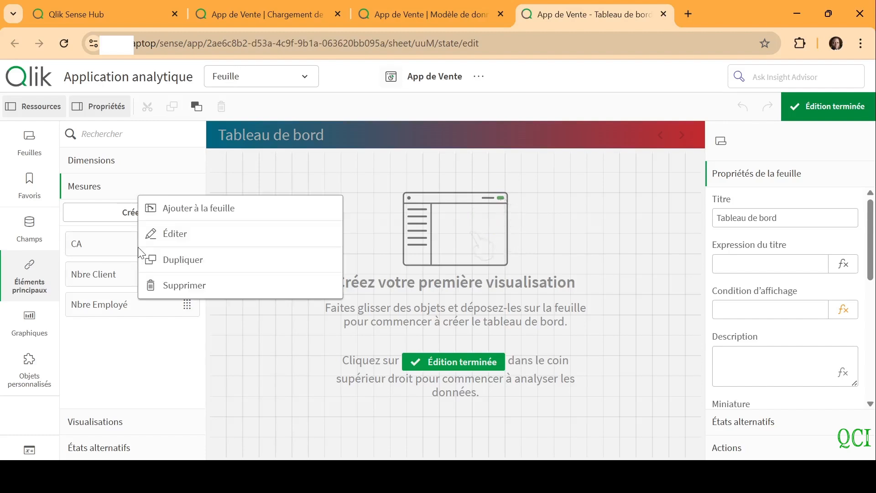
pyautogui.click(185, 258)
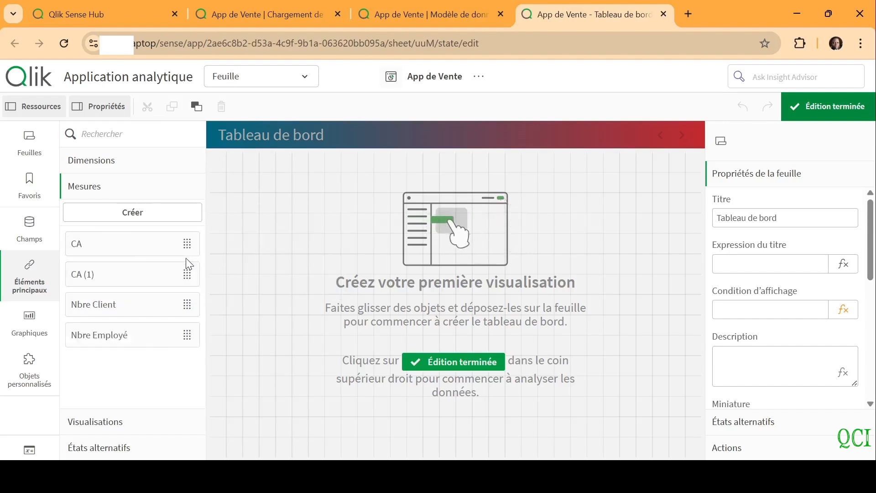
pyautogui.click(162, 275)
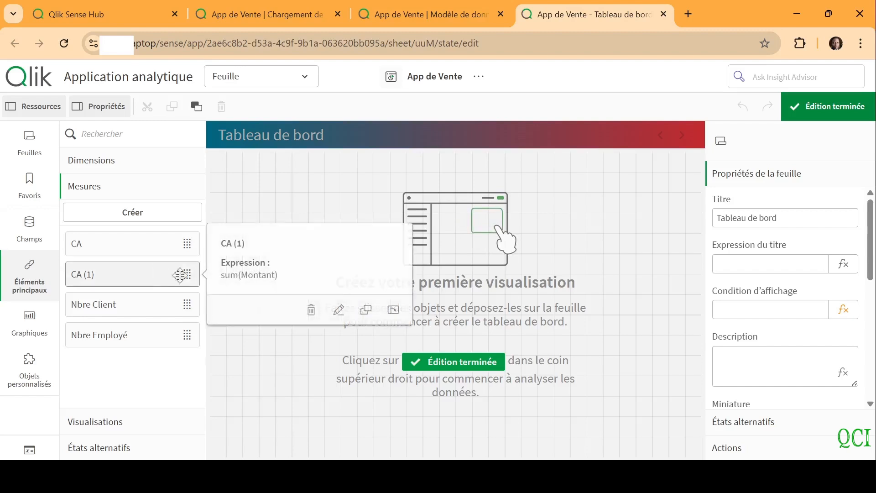
pyautogui.click(341, 315)
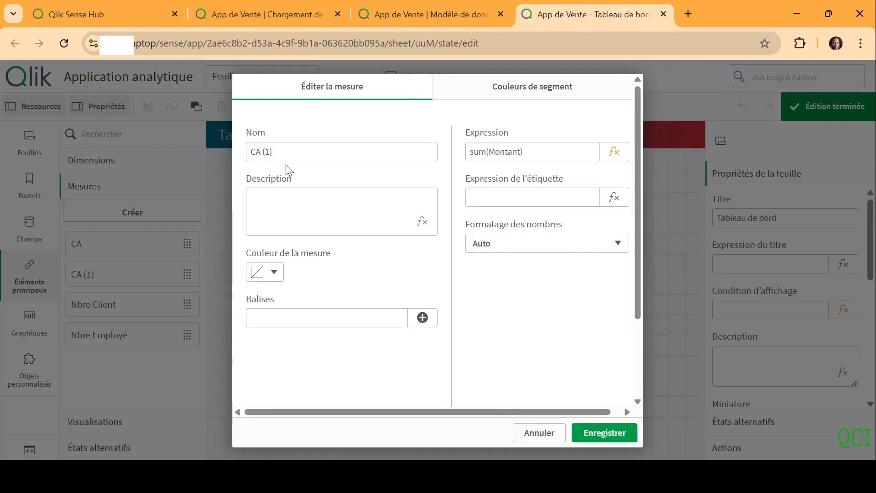
pyautogui.click(281, 152)
pyautogui.write('Qua')
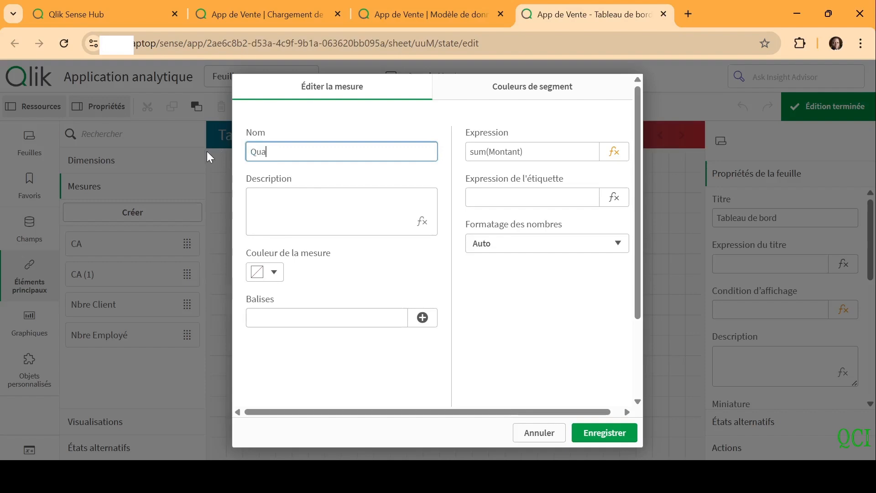
pyautogui.write('ntité')
# Set the Quantité measure's expression to sum(Quantite) and save the measure
pyautogui.click(614, 154)
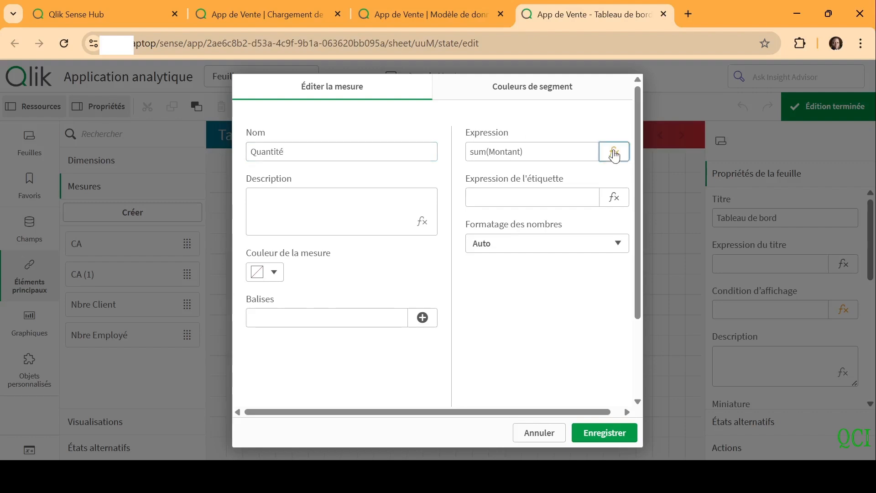
pyautogui.doubleClick(92, 137)
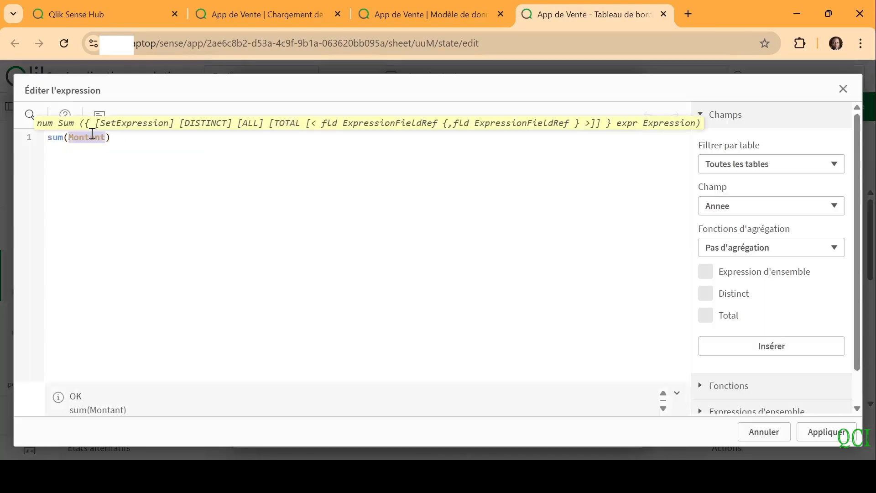
pyautogui.write('Quan')
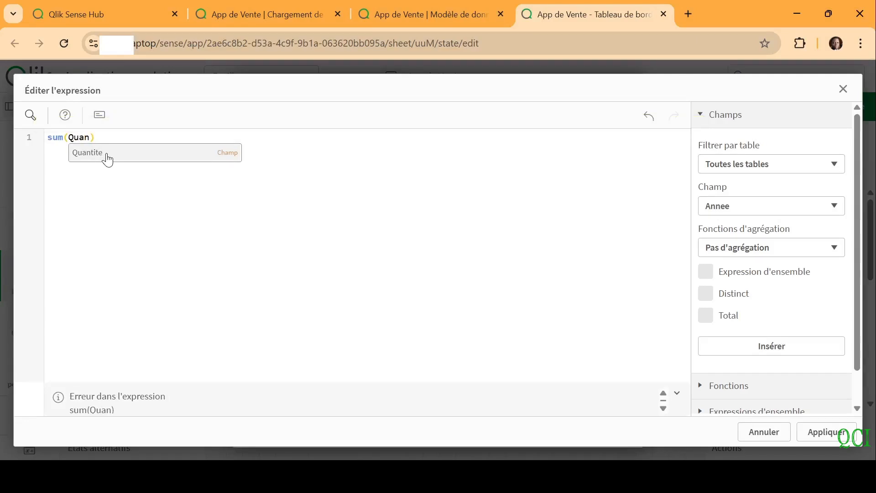
pyautogui.click(108, 156)
pyautogui.click(826, 433)
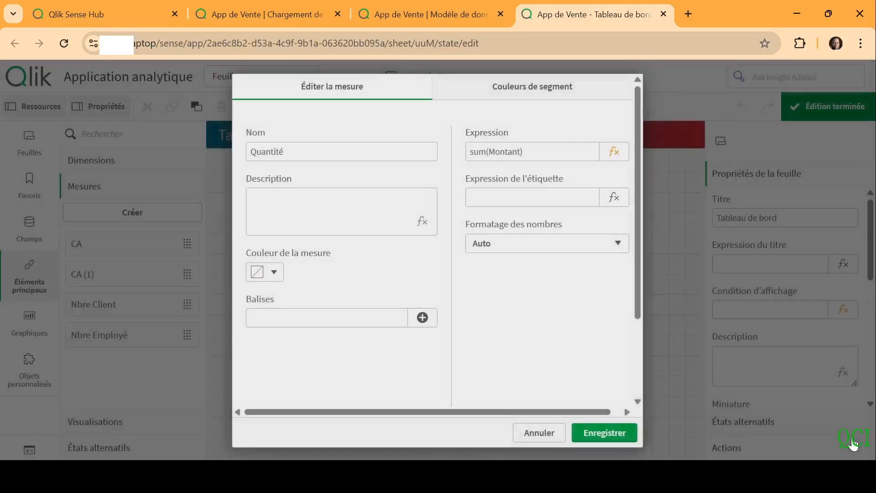
pyautogui.click(614, 434)
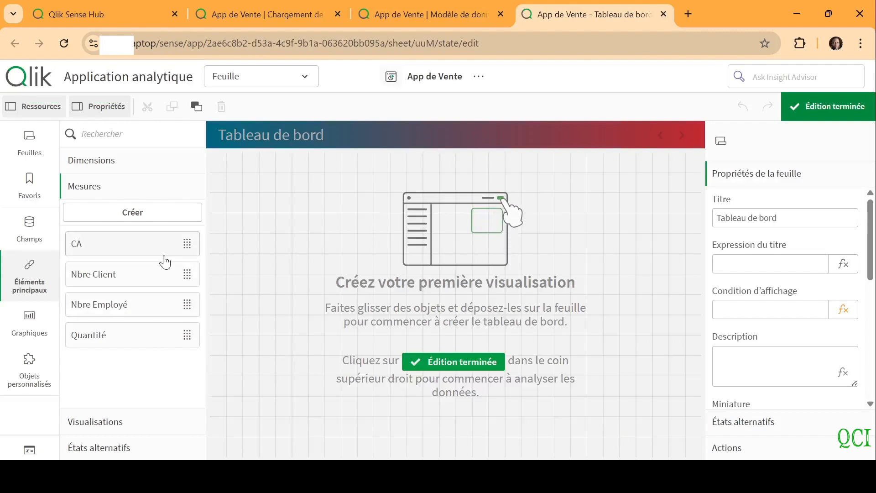
# Add a filter pane (Volet de filtre) at the sheet's upper-left corner and narrow it to about three grid columns
pyautogui.click(29, 322)
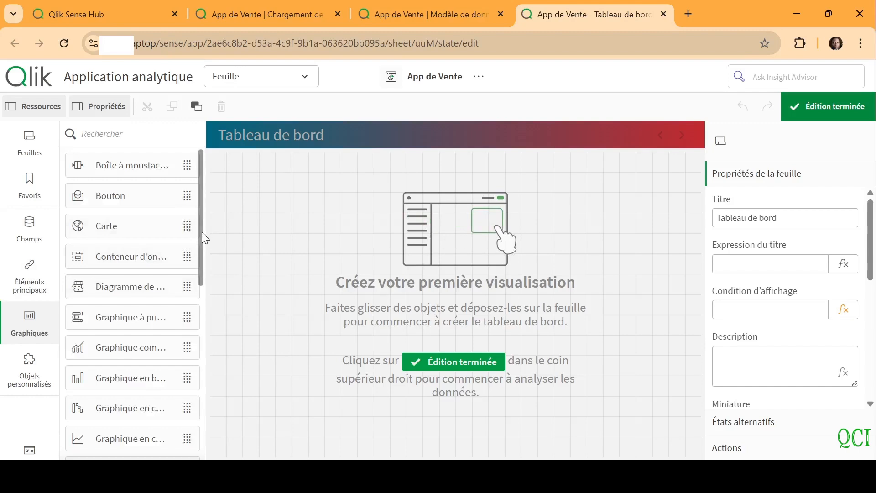
pyautogui.scroll(-8, 202, 232)
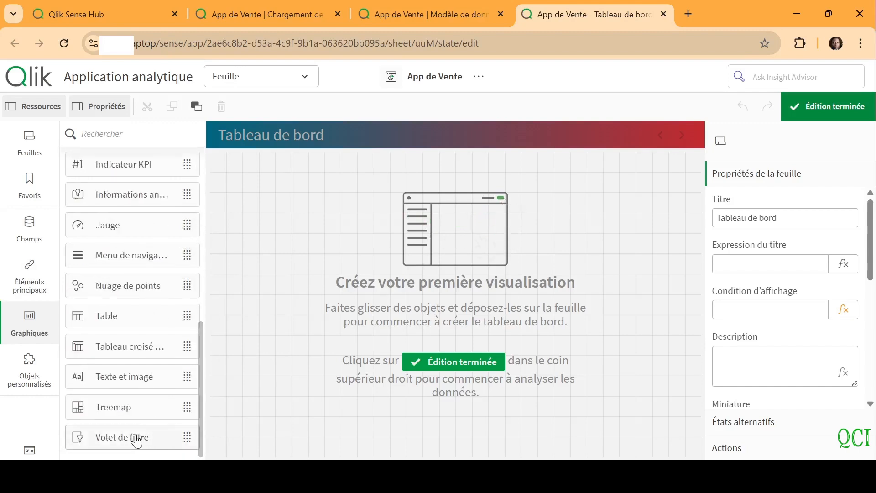
pyautogui.moveTo(137, 442); pyautogui.dragTo(289, 231)
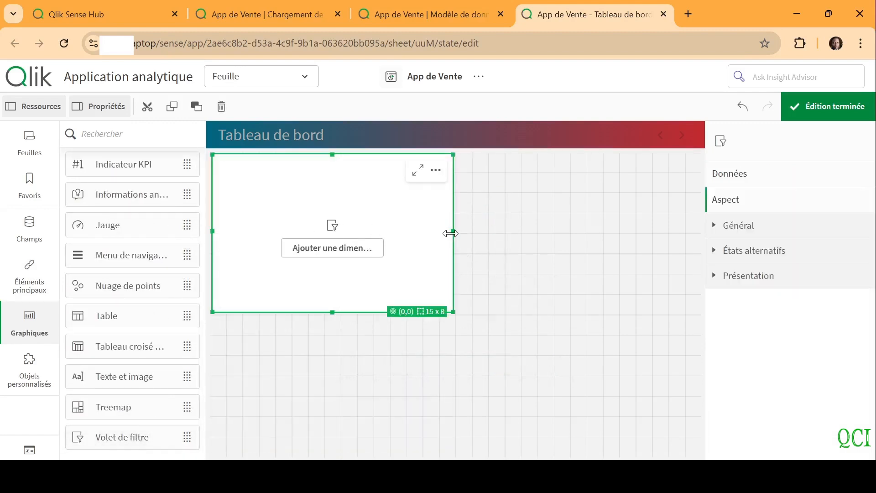
pyautogui.moveTo(450, 233); pyautogui.dragTo(263, 223)
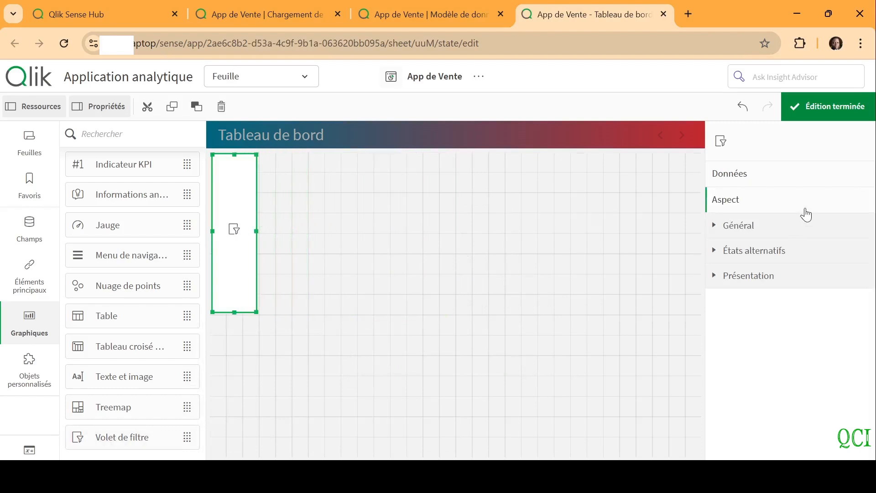
# Add the Annee and Mois fields to the filter pane
pyautogui.click(759, 176)
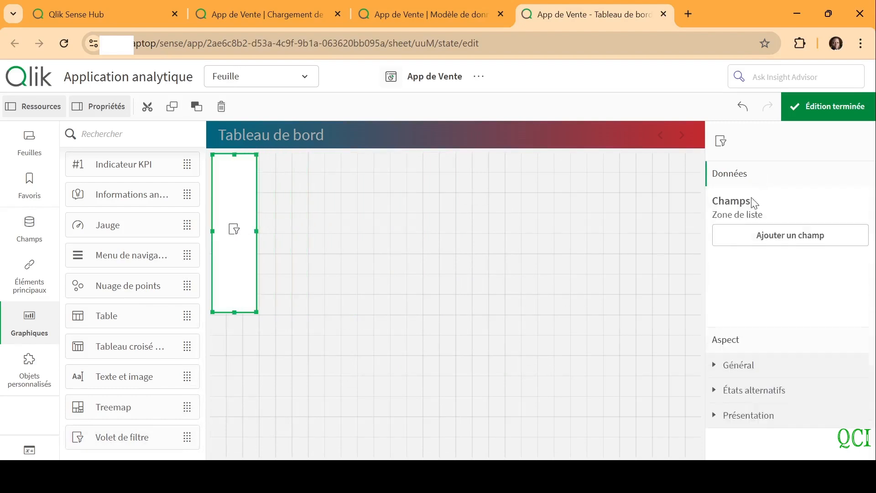
pyautogui.click(759, 238)
pyautogui.write('a')
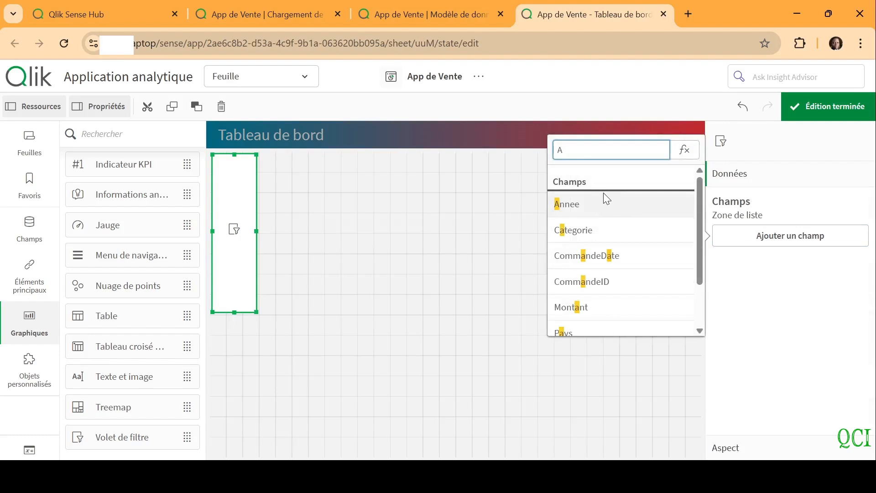
pyautogui.click(579, 204)
pyautogui.click(772, 267)
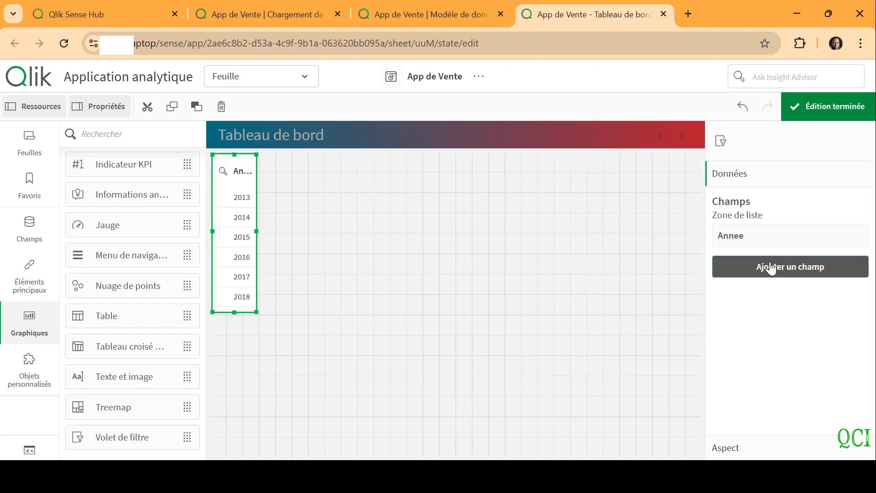
pyautogui.write('Mois')
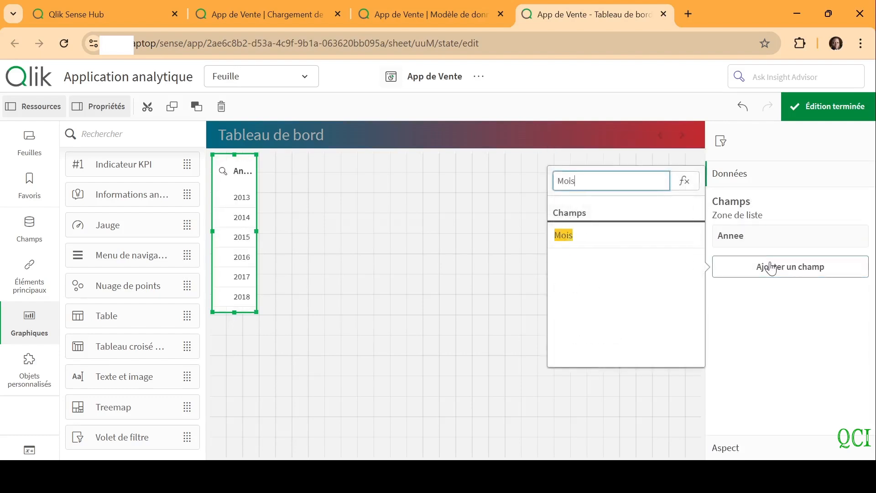
pyautogui.click(645, 235)
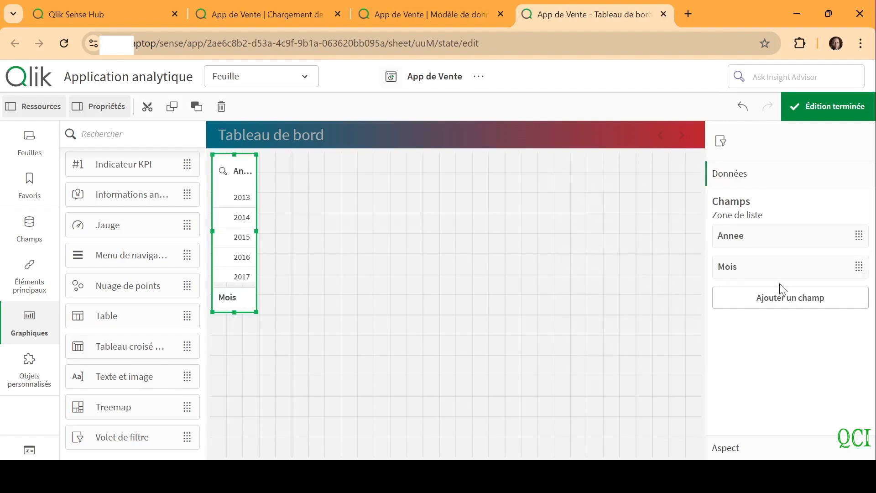
# Add the Trimestre field to the filter pane and place it between Annee and Mois
pyautogui.click(783, 299)
pyautogui.write('Tr')
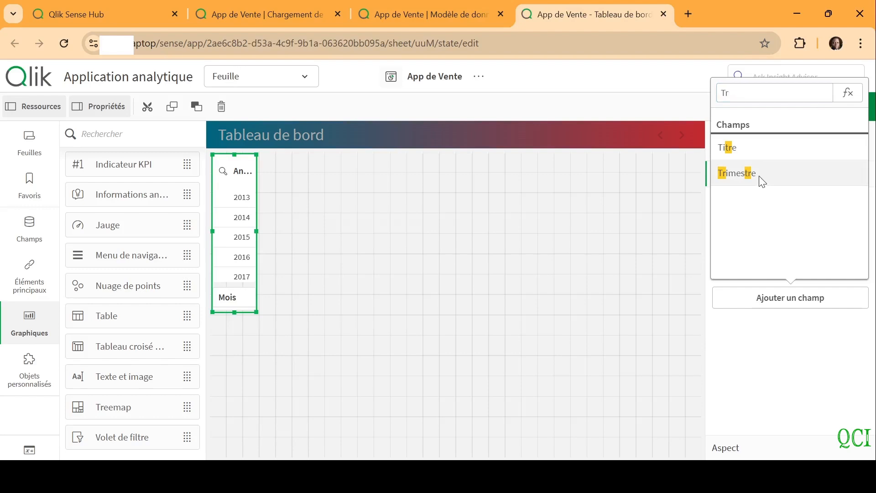
pyautogui.click(763, 183)
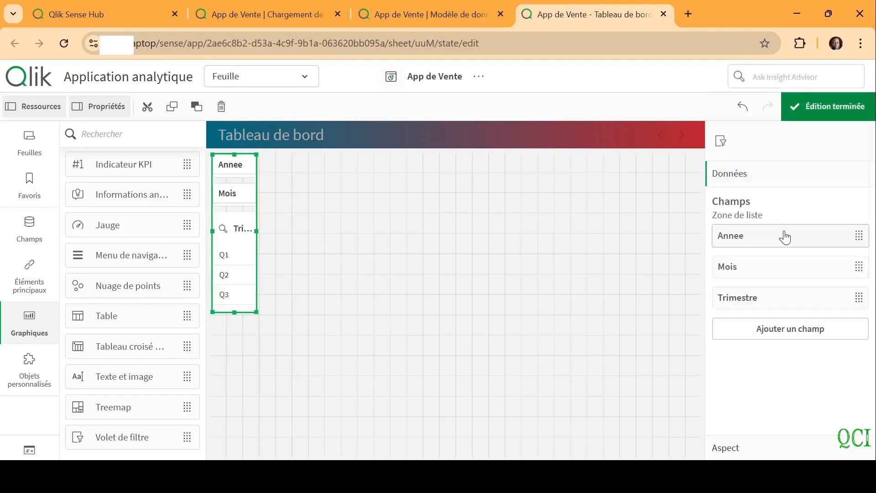
pyautogui.moveTo(789, 305); pyautogui.dragTo(775, 264)
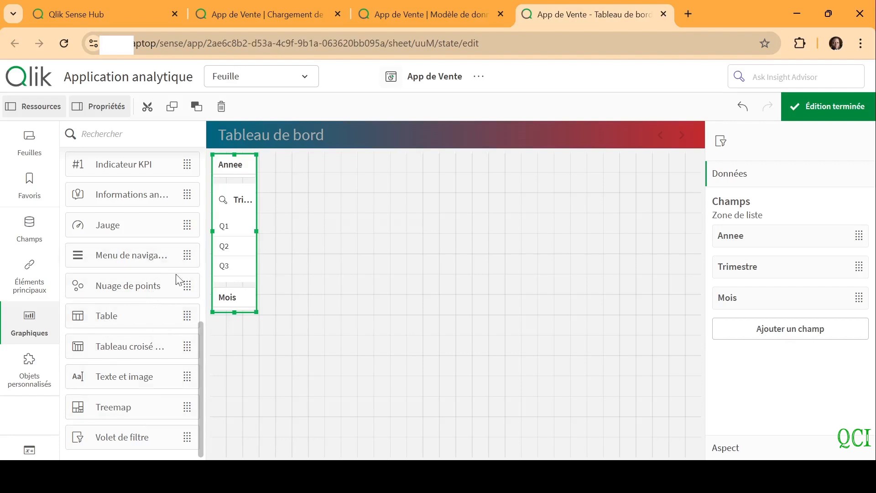
# Add a pie chart (Graphique en secteurs) beside the filter pane with Client as its dimension
pyautogui.moveTo(199, 336); pyautogui.dragTo(198, 297)
pyautogui.moveTo(117, 194); pyautogui.dragTo(371, 193)
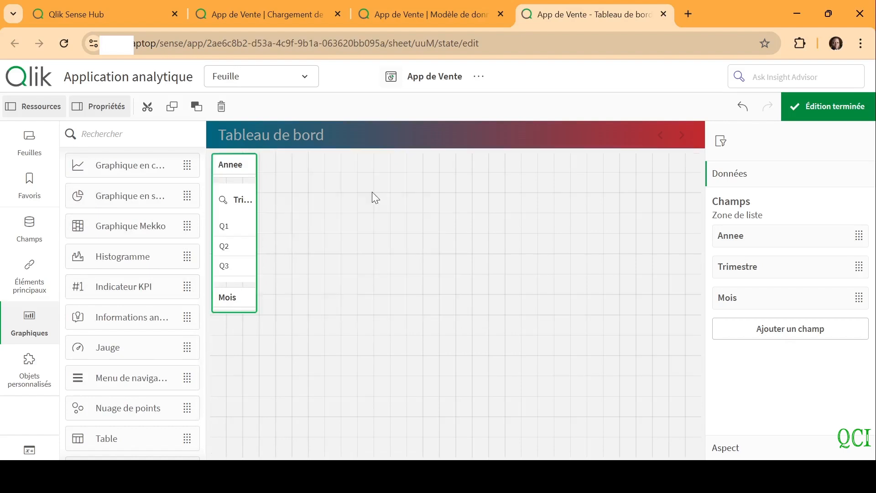
pyautogui.click(353, 239)
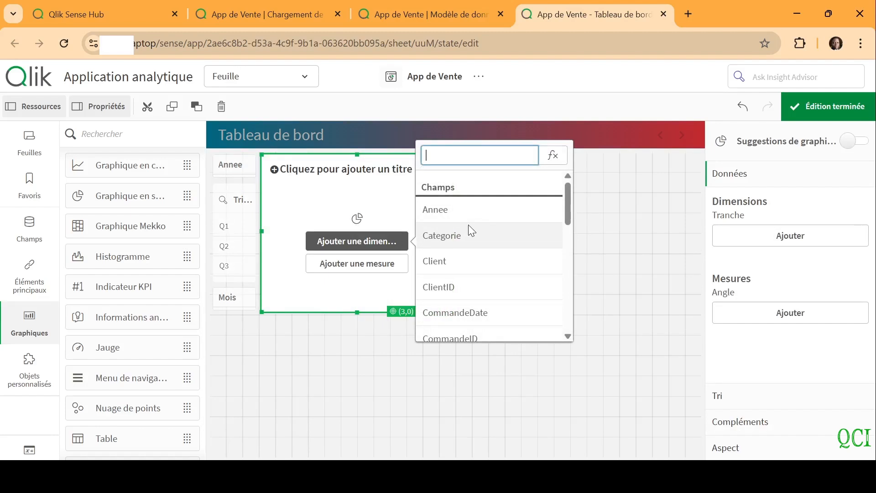
pyautogui.click(442, 260)
# Title the pie chart "Topt 5 des clients" and give it the master measure CA
pyautogui.click(296, 176)
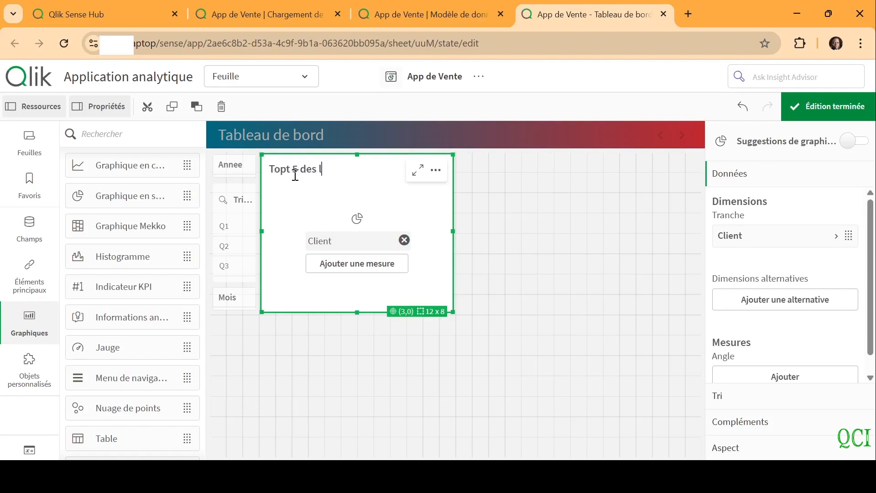
pyautogui.write('Topt 5 des clients')
pyautogui.click(368, 273)
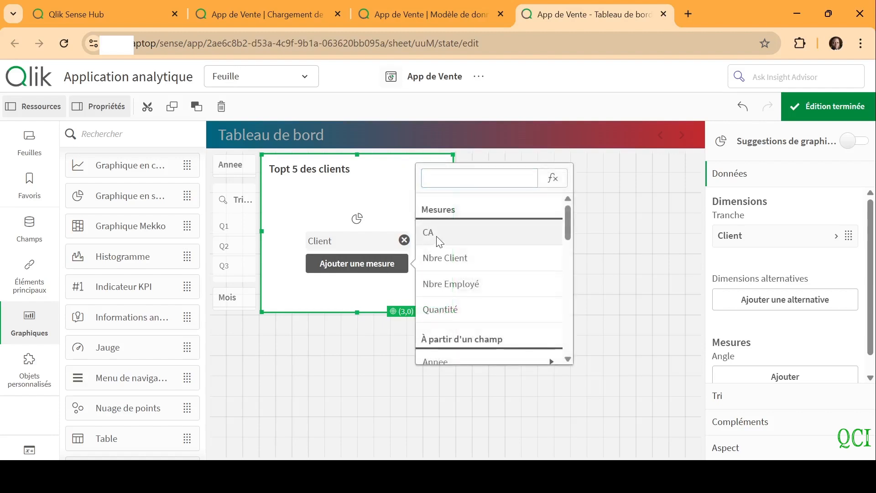
pyautogui.click(439, 242)
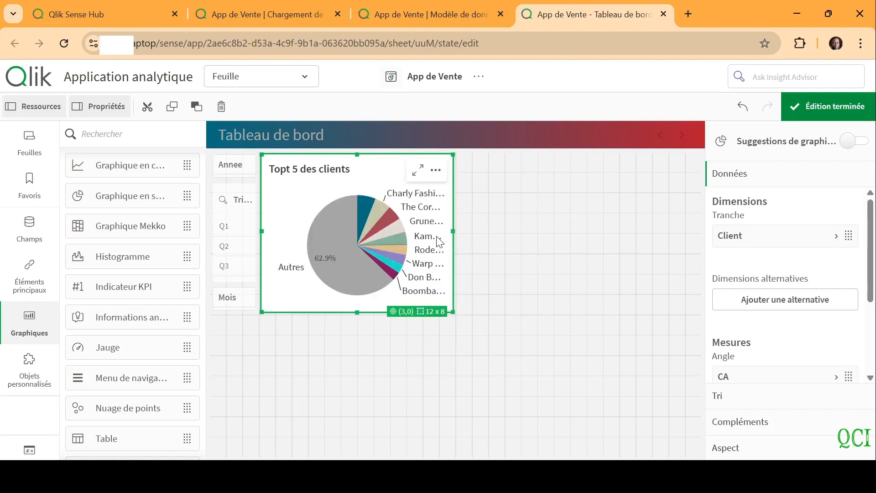
# Limit the pie chart's Client dimension to the top 5 (Nombre fixe, Haut) and turn off Afficher les autres
pyautogui.click(760, 243)
pyautogui.scroll(-3, 870, 265)
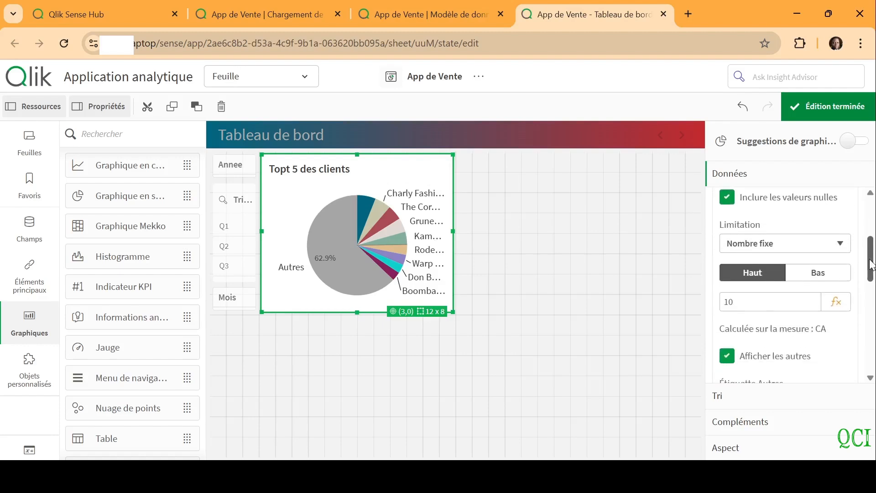
pyautogui.click(751, 297)
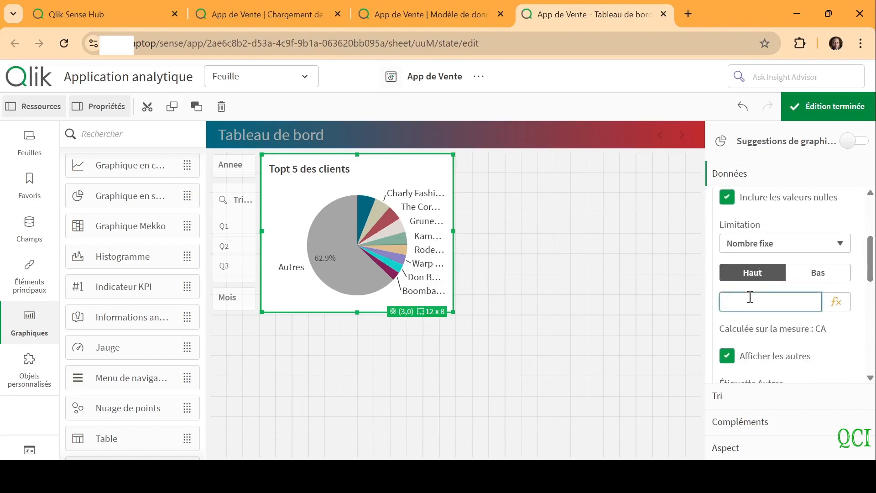
pyautogui.write('5')
pyautogui.click(727, 356)
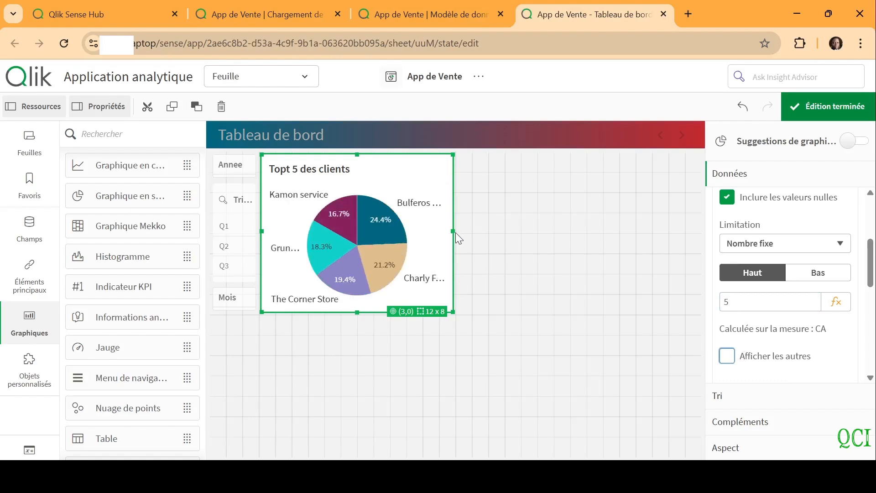
# Resize the pie chart to 10 x 7 grid cells, leaving a four-column gap beside the filter pane
pyautogui.moveTo(262, 233); pyautogui.dragTo(326, 237)
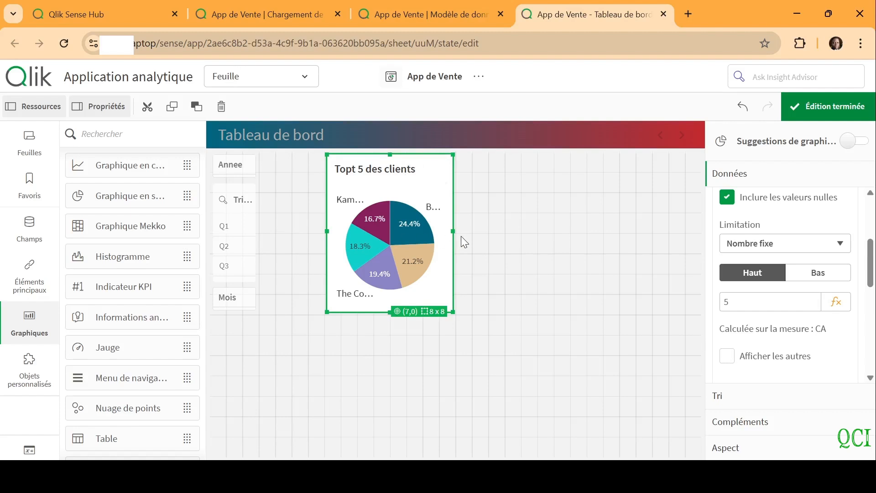
pyautogui.moveTo(453, 232); pyautogui.dragTo(486, 233)
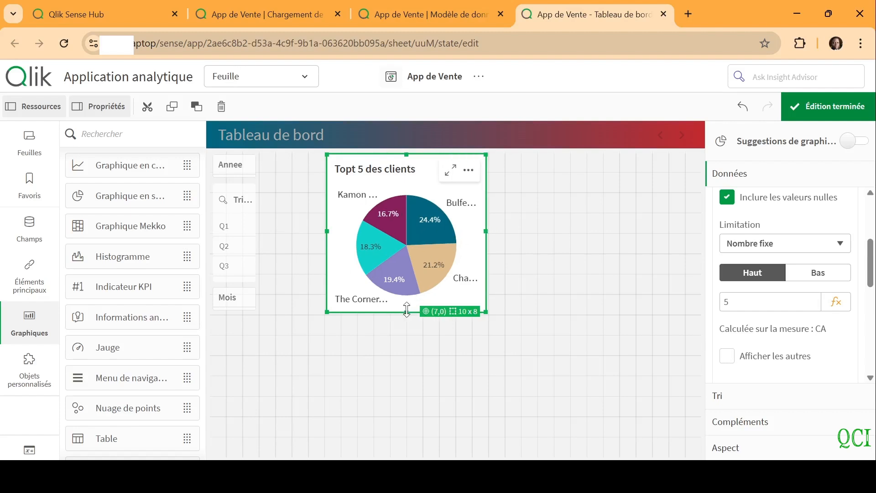
pyautogui.moveTo(407, 311); pyautogui.dragTo(409, 291)
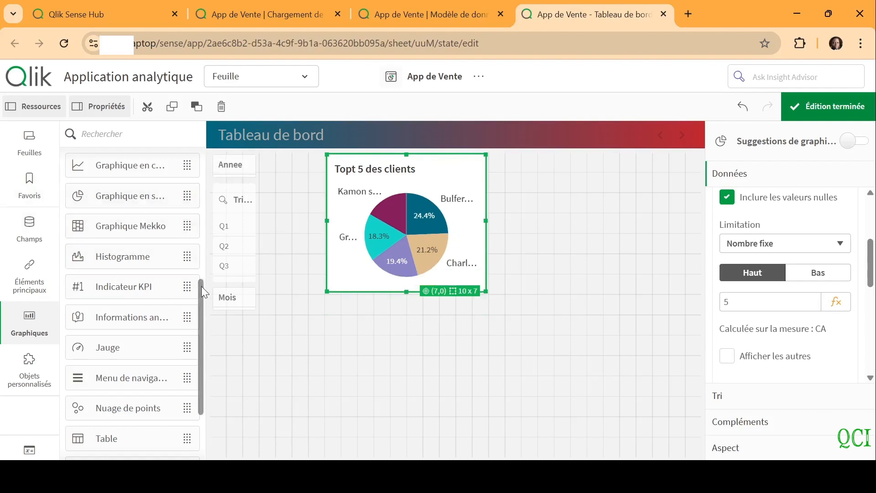
# Add a bar chart beside the pie chart with dimension Pays and measure CA, titled "CA par Pays"
pyautogui.moveTo(201, 286); pyautogui.dragTo(201, 248)
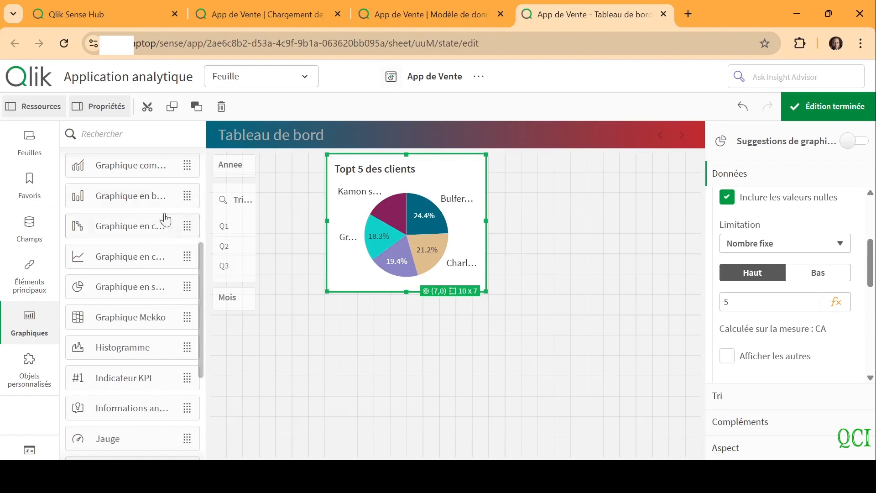
pyautogui.moveTo(118, 193); pyautogui.dragTo(566, 220)
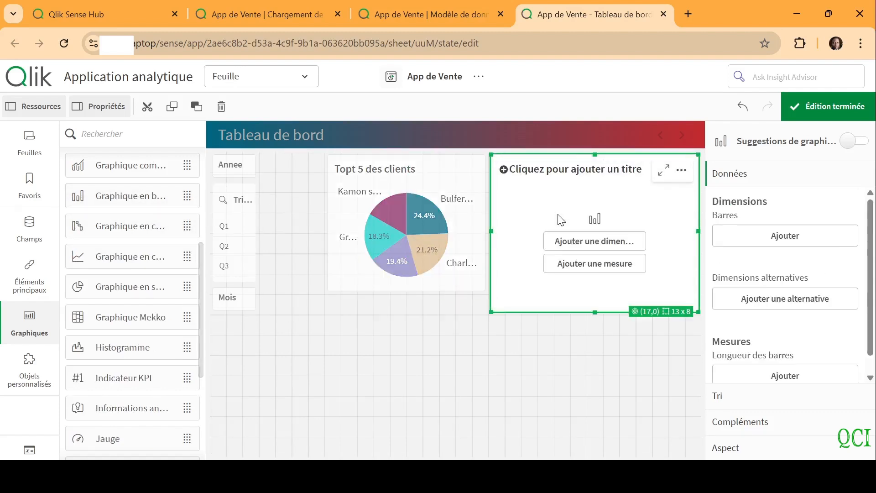
pyautogui.click(622, 244)
pyautogui.write('Pays')
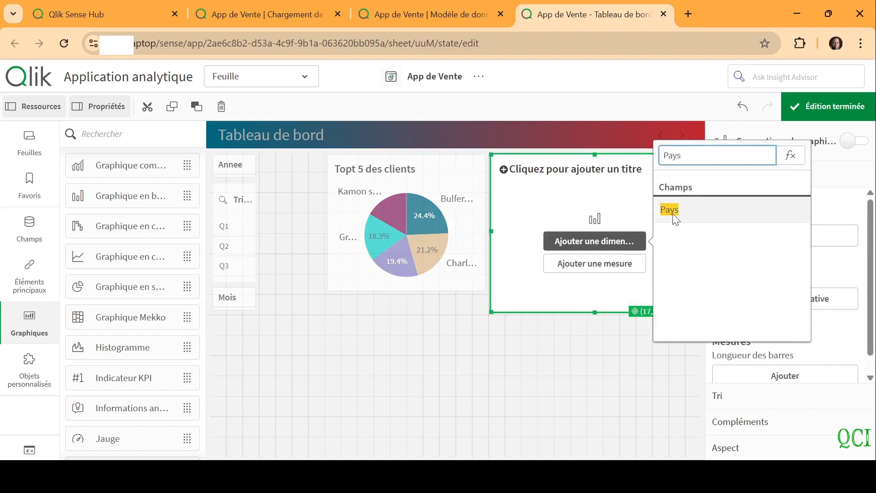
pyautogui.click(677, 216)
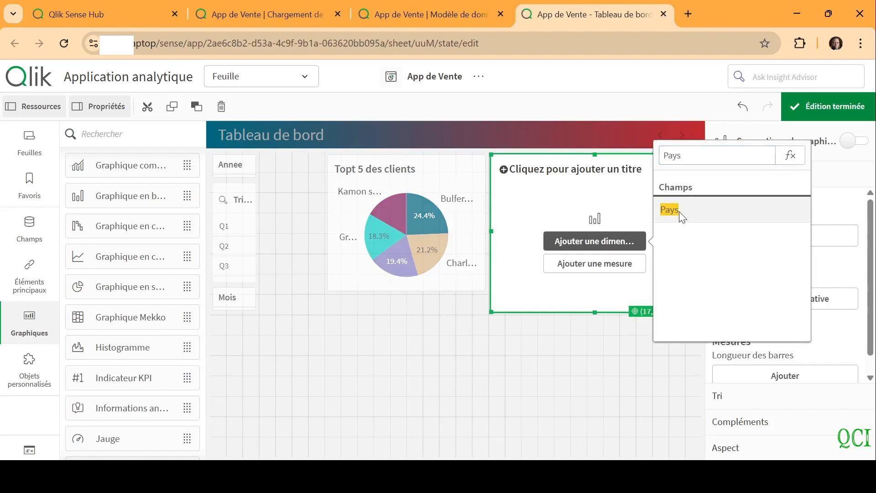
pyautogui.click(572, 269)
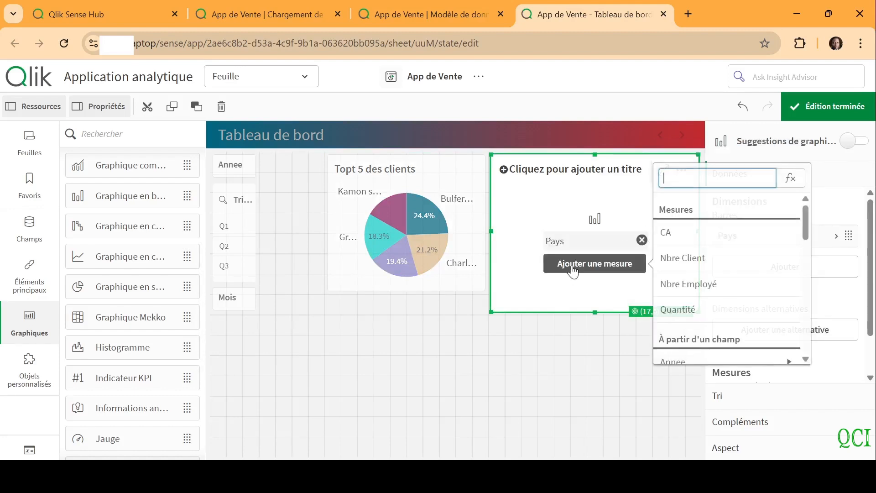
pyautogui.click(679, 233)
pyautogui.click(545, 170)
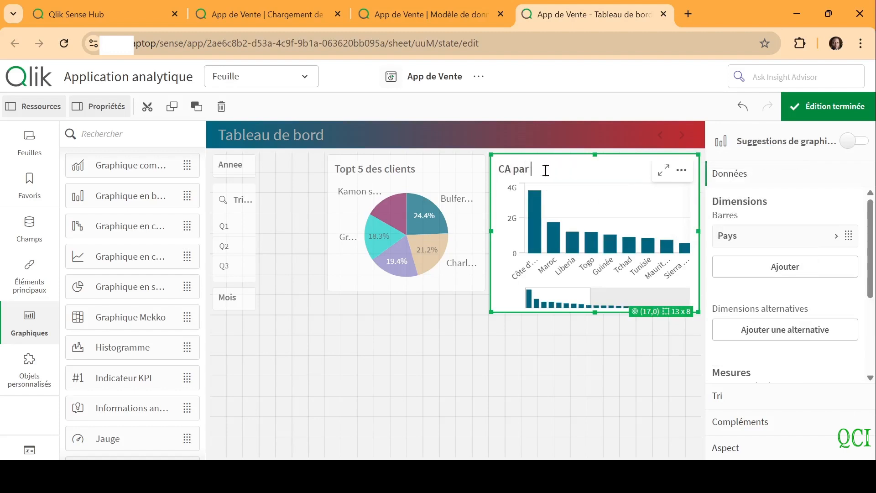
# Switch the bar chart's colours from automatic to custom, coloured Par dimension
pyautogui.click(755, 450)
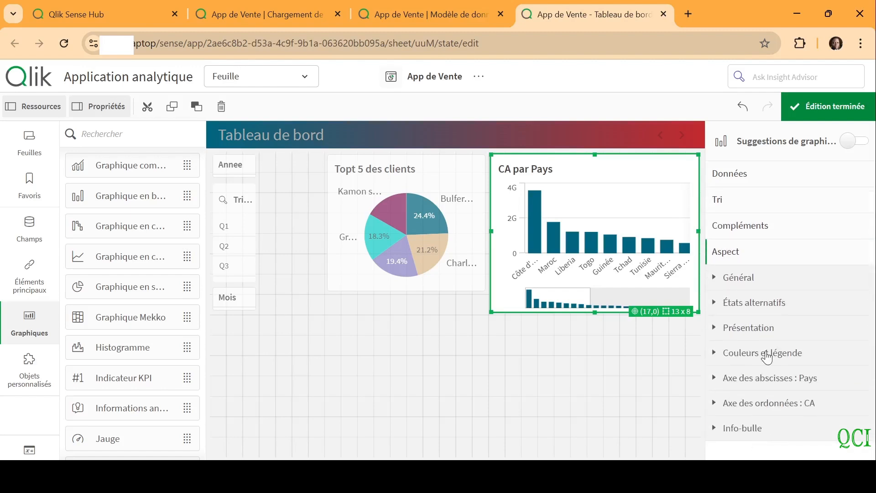
pyautogui.click(763, 353)
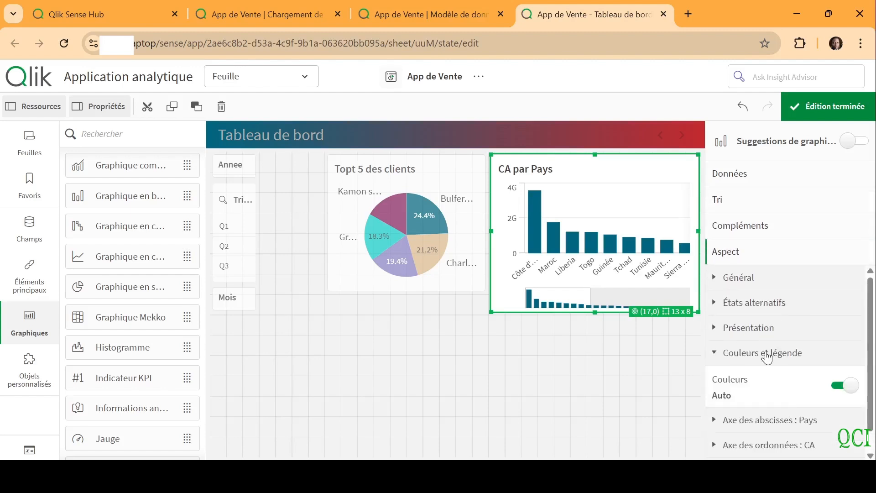
pyautogui.click(831, 390)
pyautogui.scroll(-1, 871, 392)
pyautogui.scroll(-1, 872, 392)
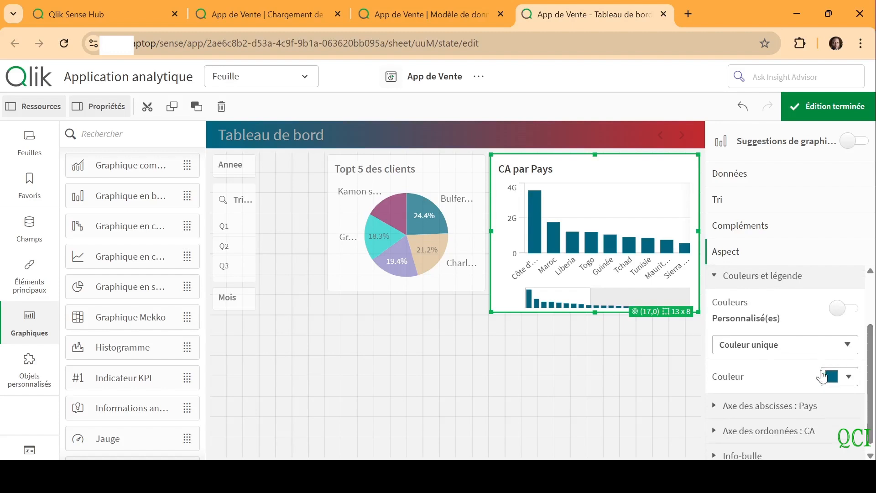
pyautogui.click(743, 382)
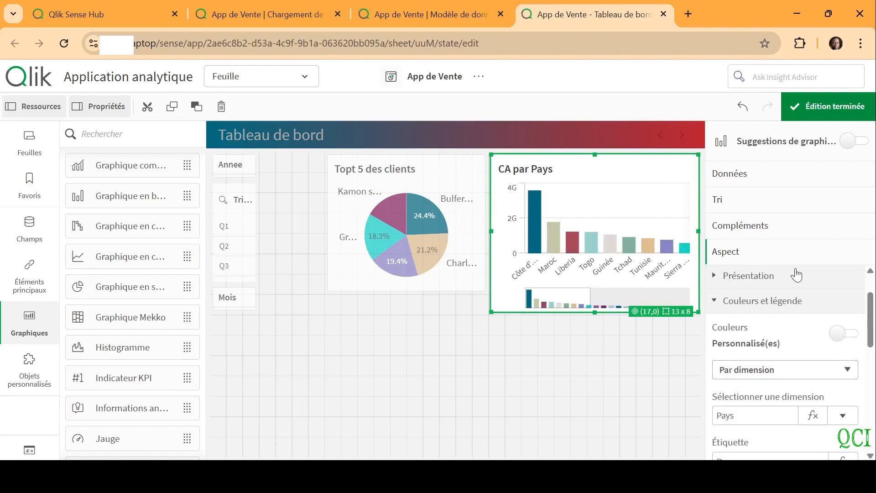
pyautogui.click(763, 277)
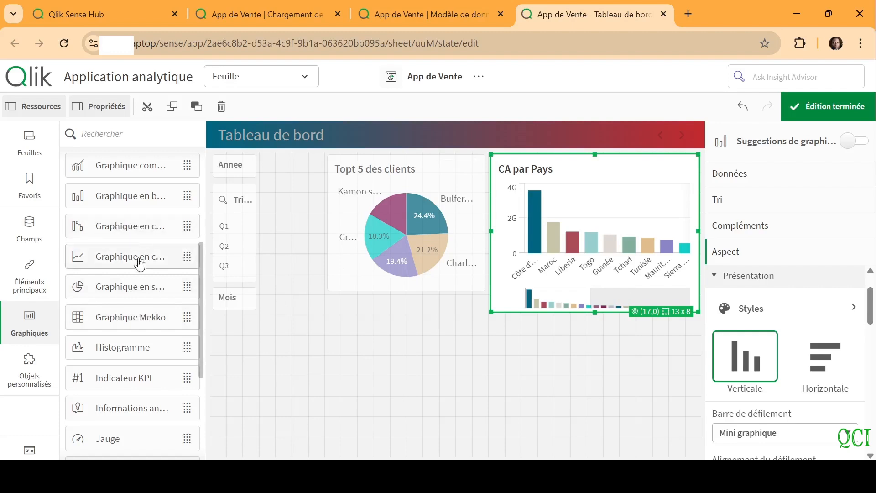
# Add a line chart below the filter pane and pie chart with dimension Annee and measure CA, titled "Evolution CA"
pyautogui.moveTo(117, 260); pyautogui.dragTo(422, 358)
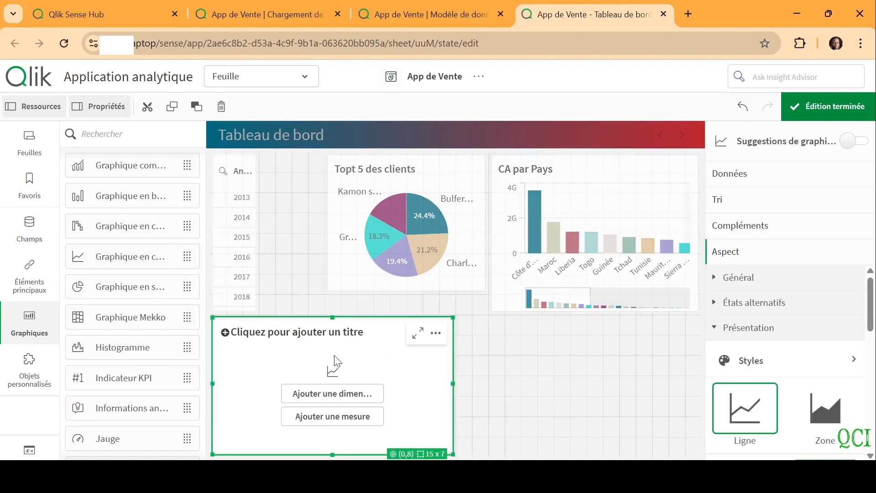
pyautogui.click(329, 400)
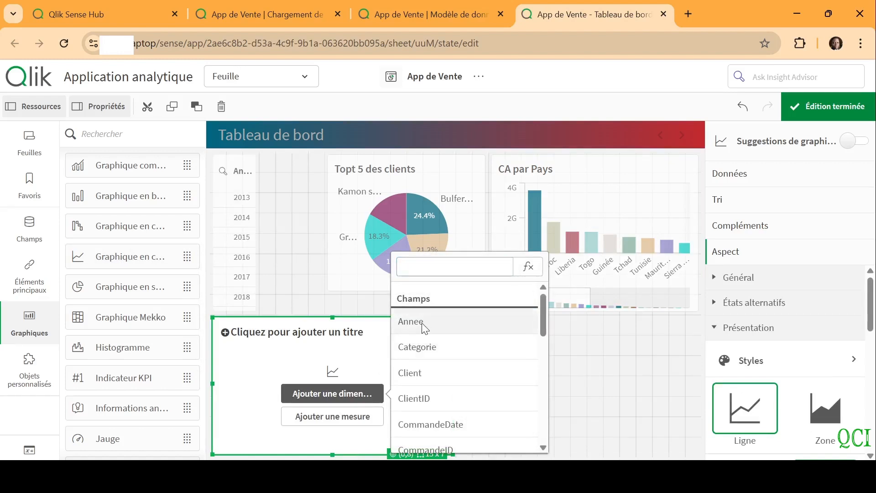
pyautogui.click(422, 323)
pyautogui.click(329, 416)
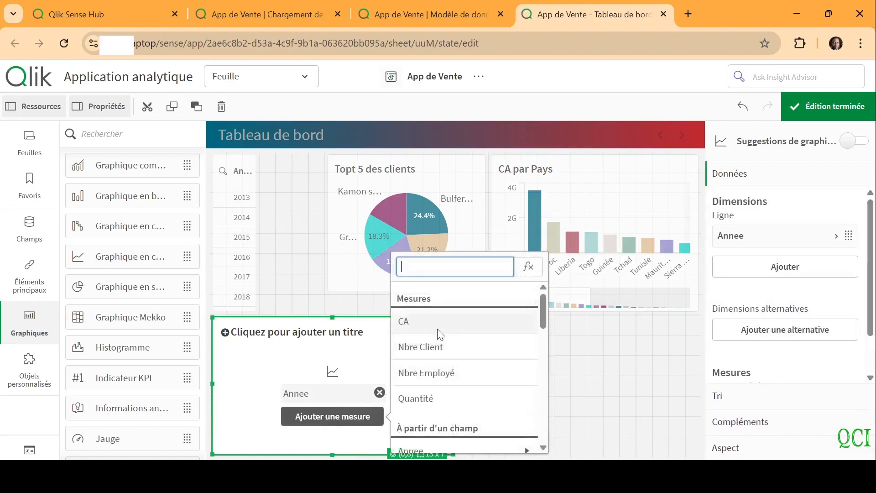
pyautogui.click(438, 325)
pyautogui.click(293, 325)
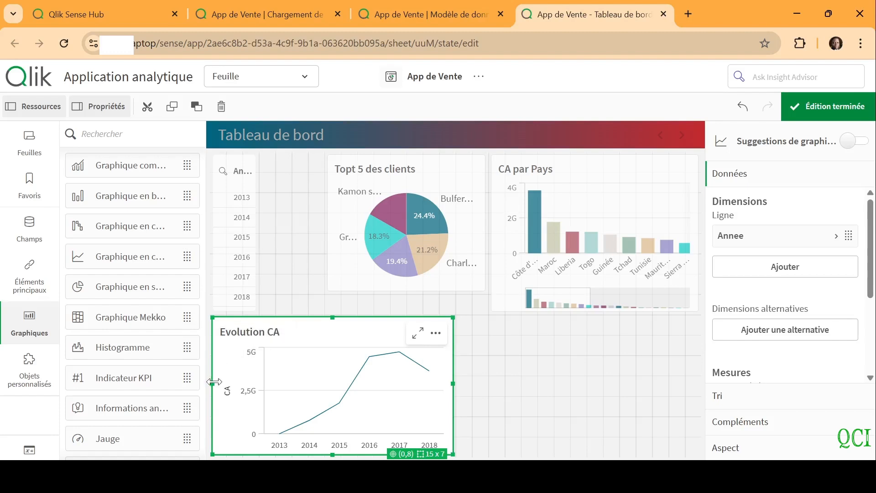
# Narrow the Evolution CA chart to 7 grid columns from its left edge and extend the pie chart's height to 8 rows
pyautogui.moveTo(214, 381); pyautogui.dragTo(343, 369)
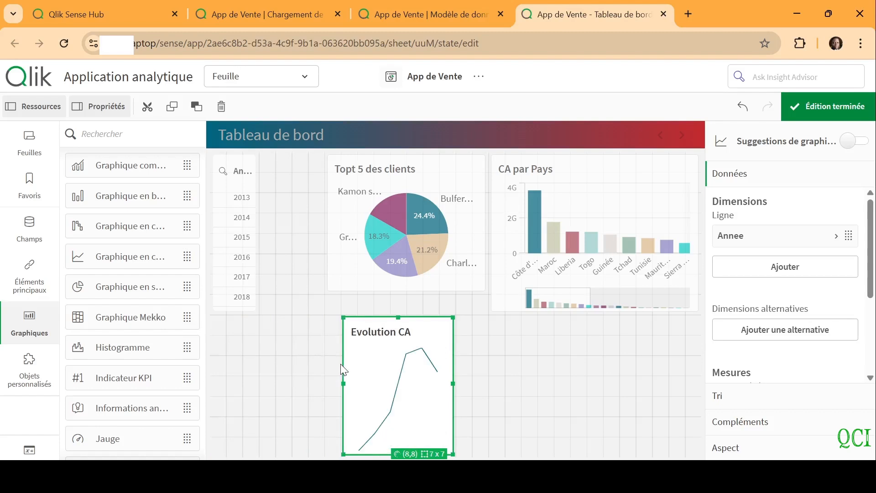
pyautogui.moveTo(398, 316); pyautogui.dragTo(399, 296)
pyautogui.click(471, 211)
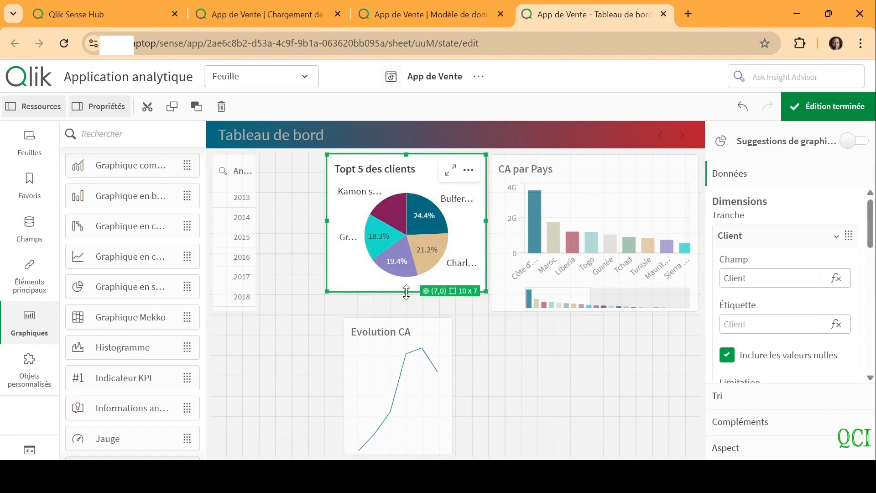
pyautogui.moveTo(406, 292); pyautogui.dragTo(406, 313)
# Resize the Evolution CA chart to 10 x 6 grid cells, aligned with the edges of the pie chart above it
pyautogui.click(416, 366)
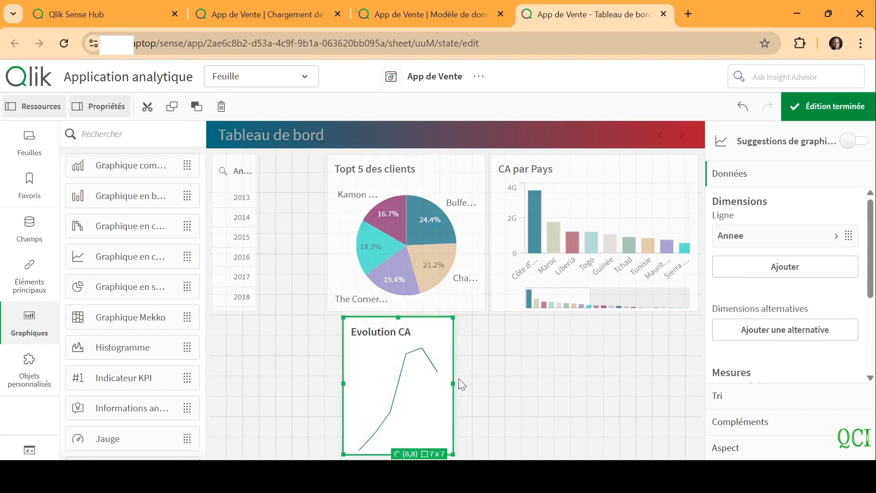
pyautogui.moveTo(452, 382); pyautogui.dragTo(507, 385)
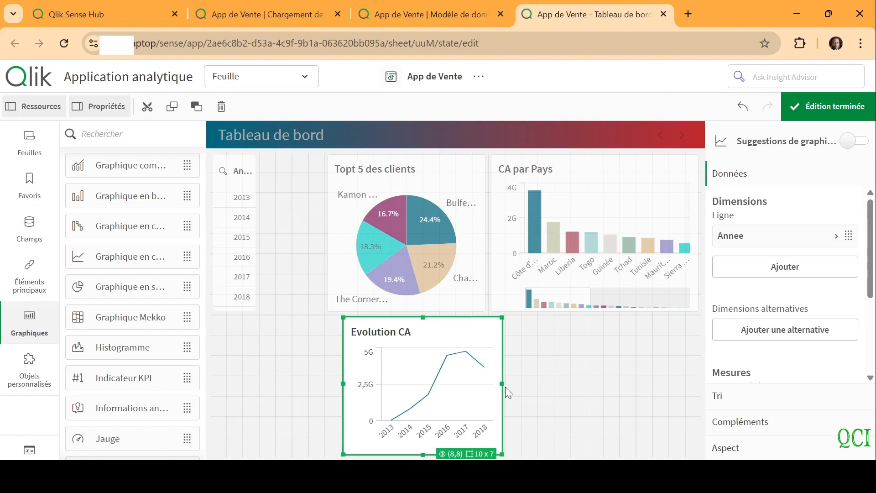
pyautogui.moveTo(502, 383); pyautogui.dragTo(492, 382)
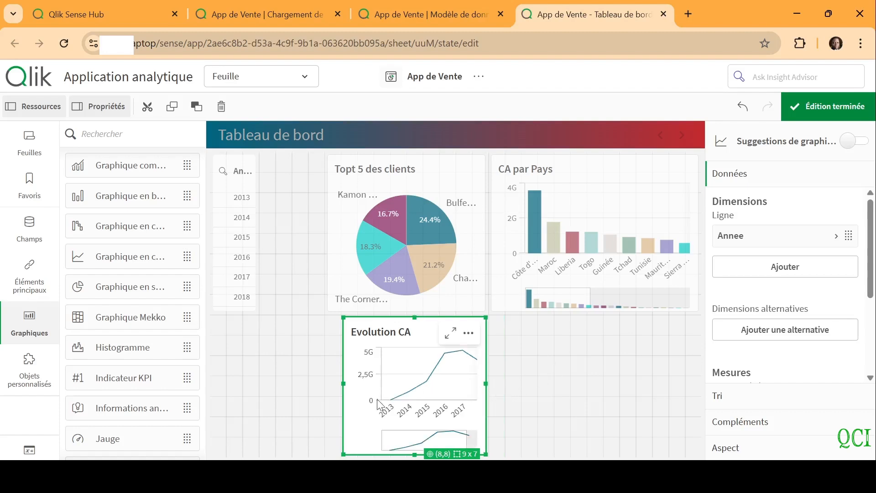
pyautogui.moveTo(343, 385); pyautogui.dragTo(326, 384)
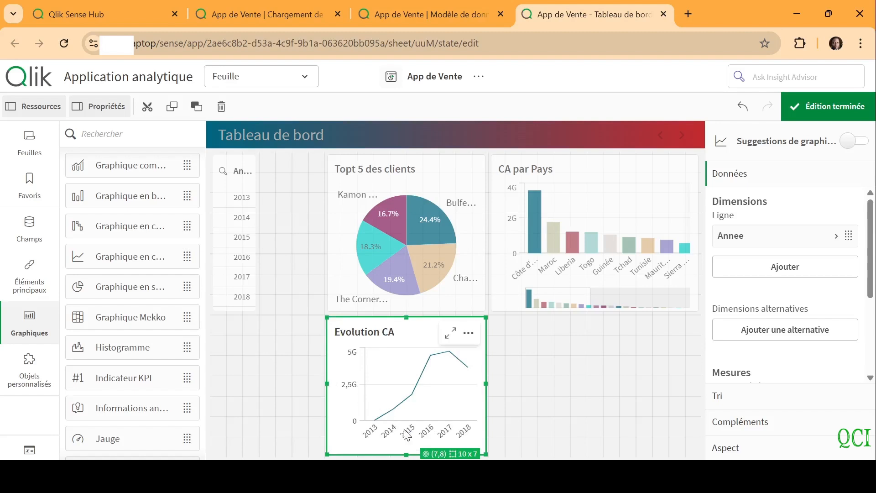
pyautogui.moveTo(407, 453); pyautogui.dragTo(407, 437)
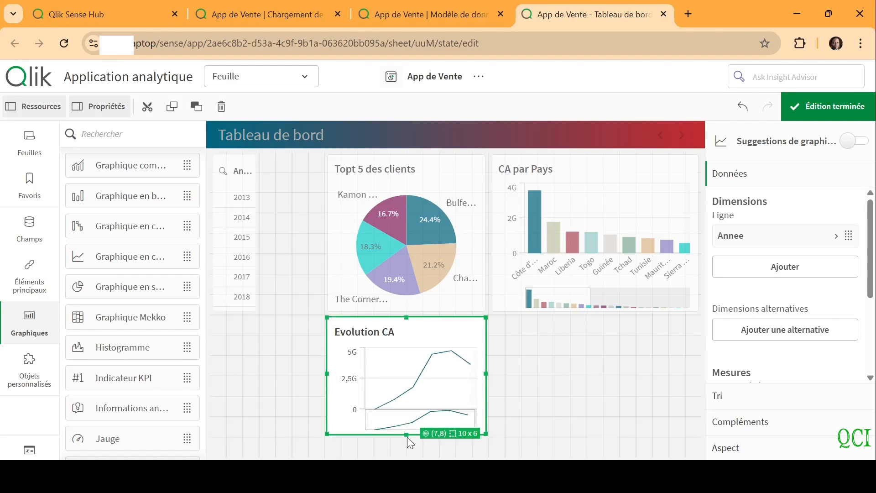
# Enable Afficher les points de données in the presentation settings of the Evolution CA line chart
pyautogui.moveTo(871, 293); pyautogui.dragTo(872, 368)
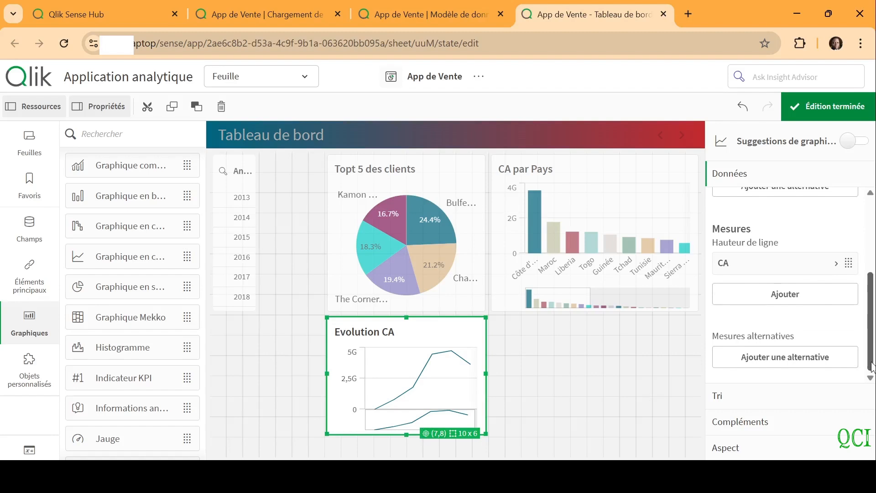
pyautogui.click(761, 449)
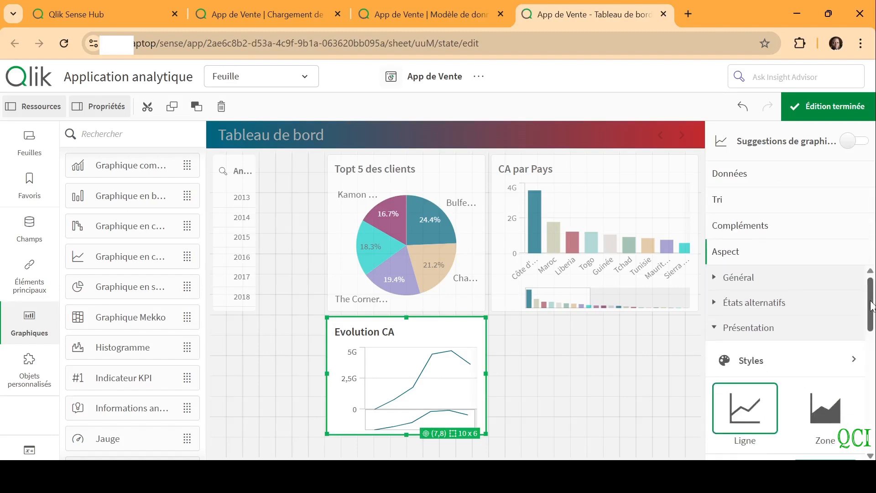
pyautogui.scroll(-6, 810, 378)
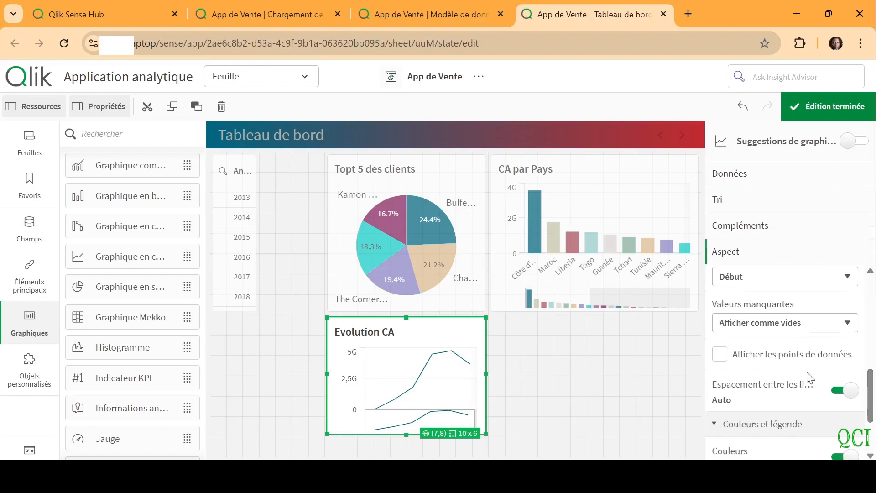
pyautogui.click(720, 354)
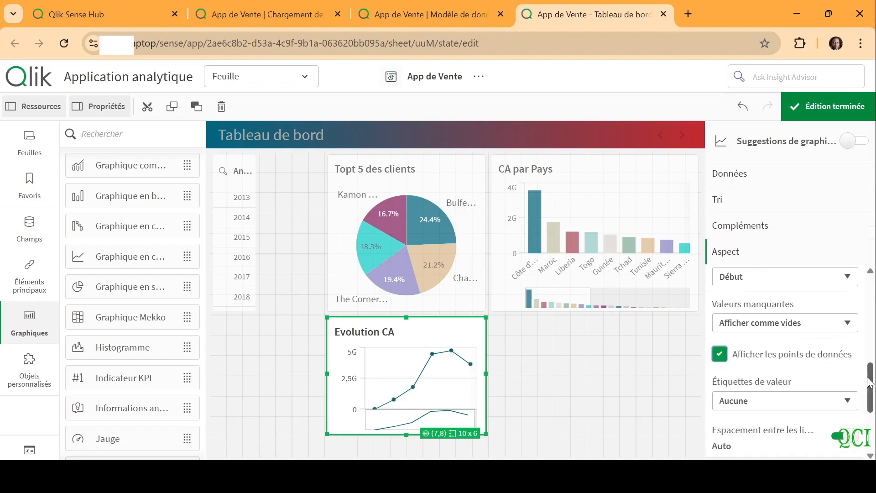
# Turn on value labels for the data points of the Evolution CA line chart
pyautogui.scroll(-2, 872, 384)
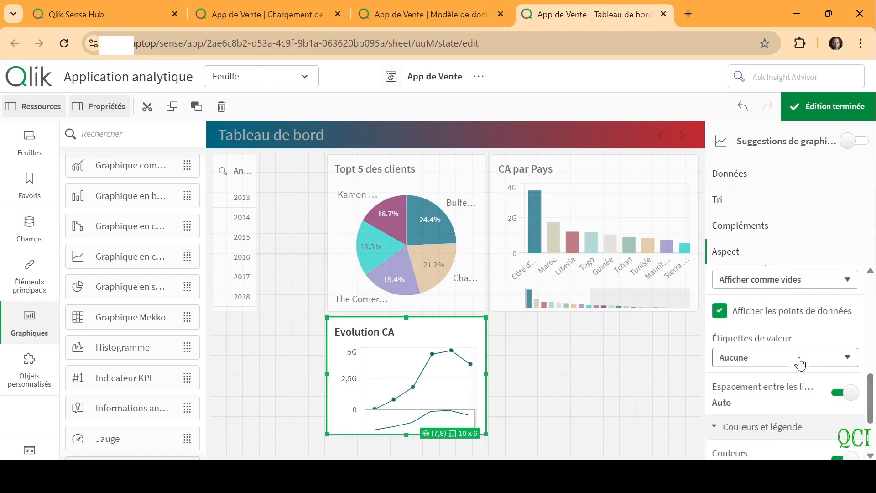
pyautogui.click(745, 397)
# Shorten the Topt 5 des clients and CA par Pays charts to 7 grid rows, and extend Evolution CA upward to meet the pie chart
pyautogui.click(419, 300)
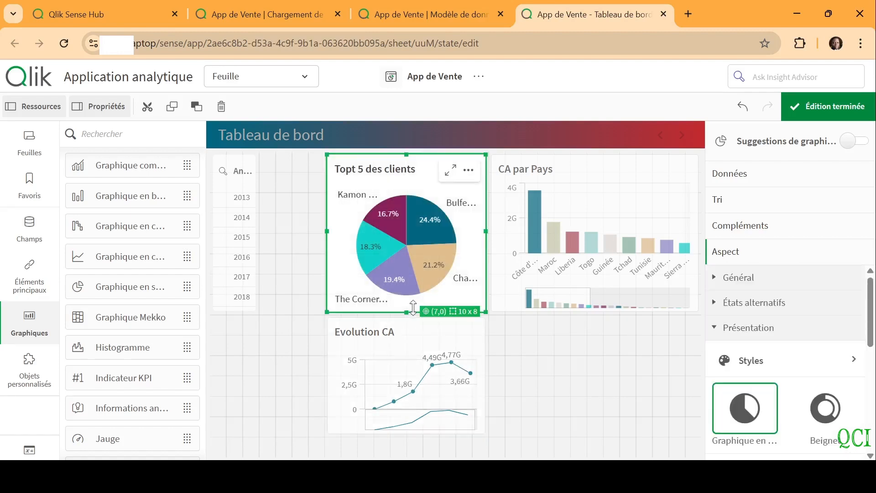
pyautogui.moveTo(413, 308); pyautogui.dragTo(410, 297)
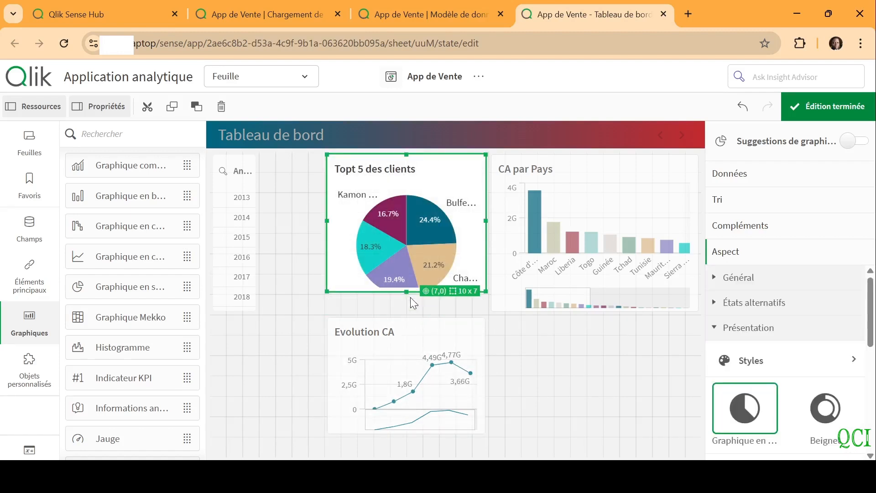
pyautogui.click(420, 369)
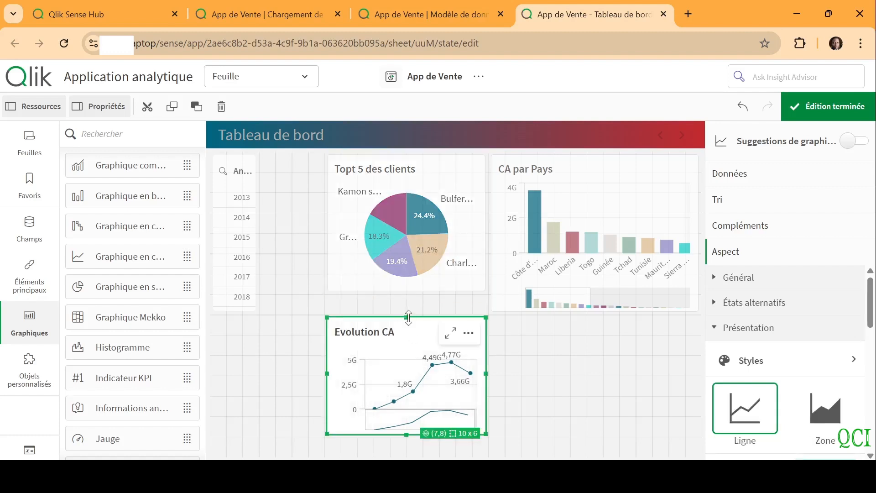
pyautogui.moveTo(409, 318); pyautogui.dragTo(408, 297)
pyautogui.click(579, 249)
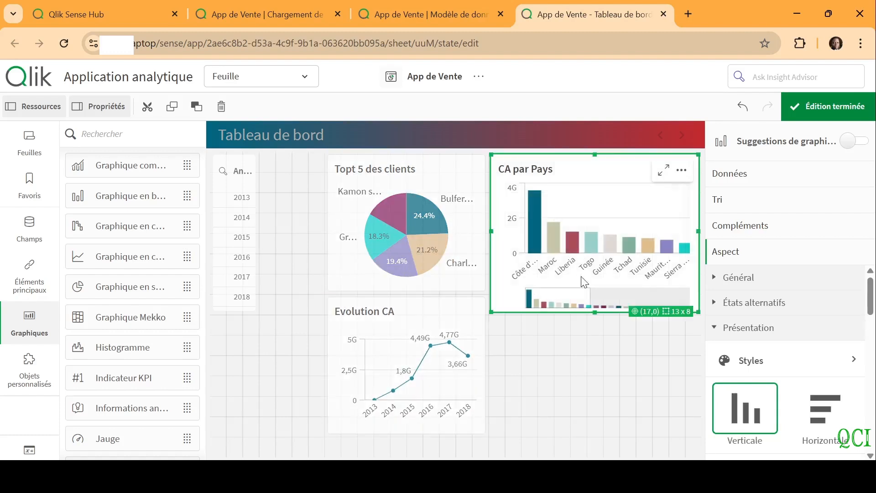
pyautogui.moveTo(593, 312); pyautogui.dragTo(591, 292)
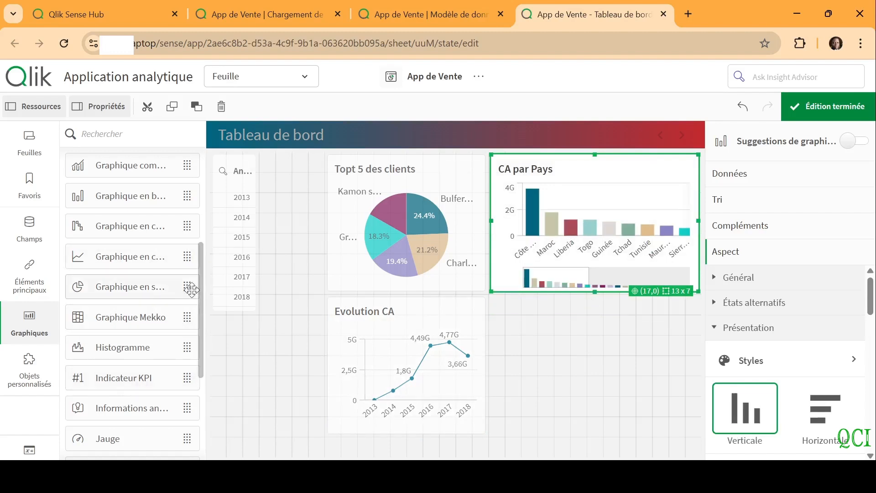
# Add a combo chart directly below the CA par Pays chart and size it to 13 x 7 grid cells
pyautogui.moveTo(128, 171); pyautogui.dragTo(587, 378)
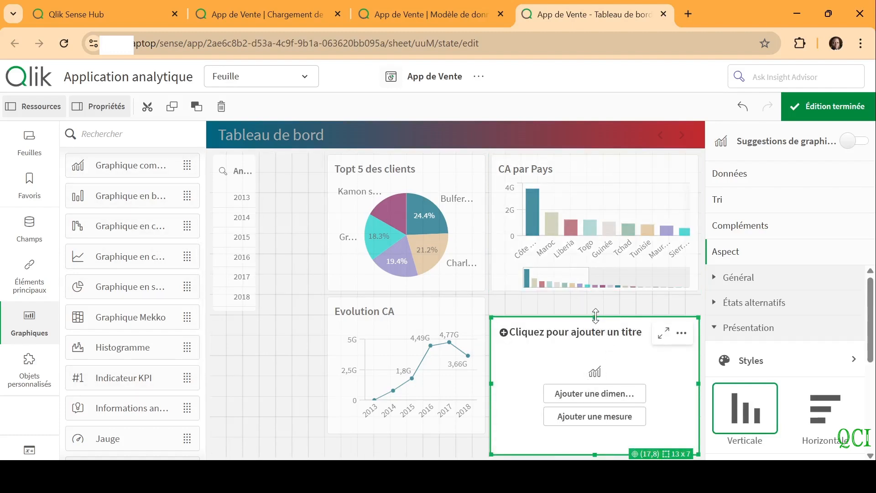
pyautogui.moveTo(596, 315); pyautogui.dragTo(596, 296)
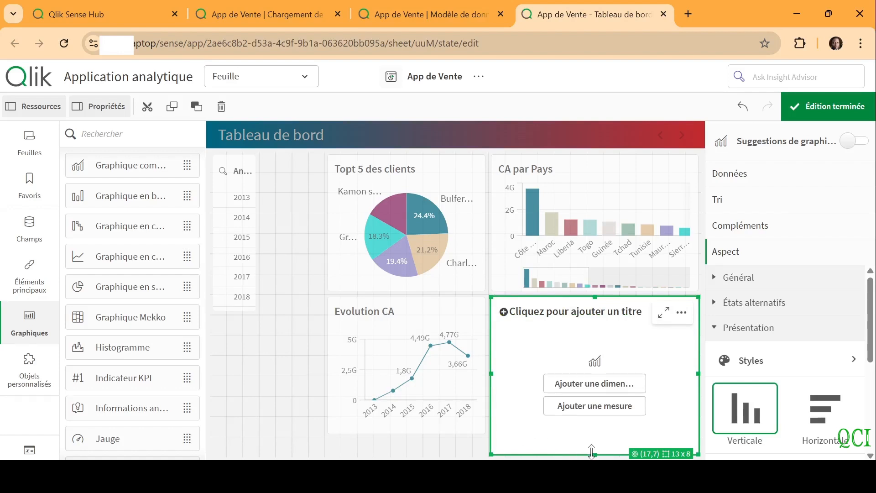
pyautogui.moveTo(591, 452); pyautogui.dragTo(591, 439)
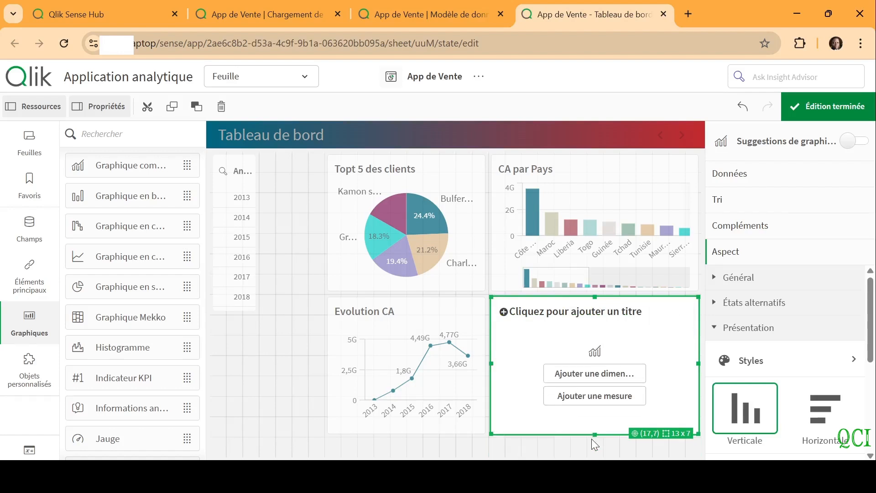
# Give the new combo chart the dimension Categorie and the measure CA
pyautogui.click(614, 377)
pyautogui.write('Cat')
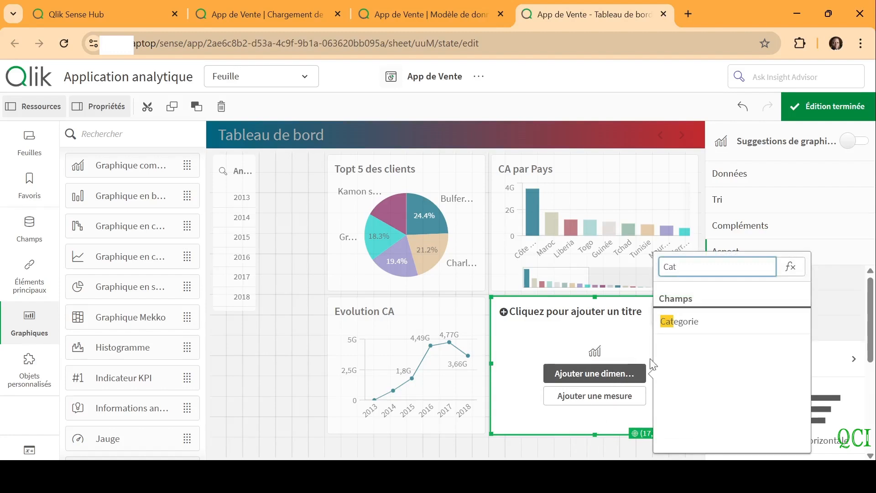
pyautogui.click(708, 327)
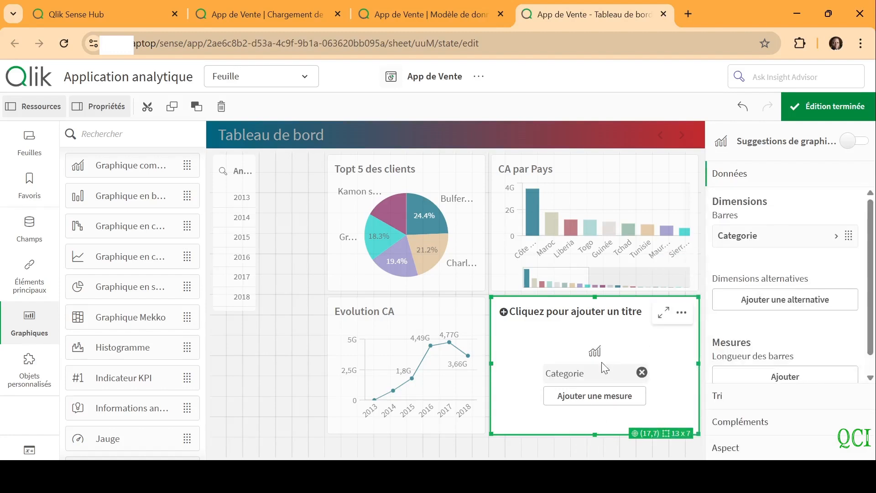
pyautogui.click(564, 397)
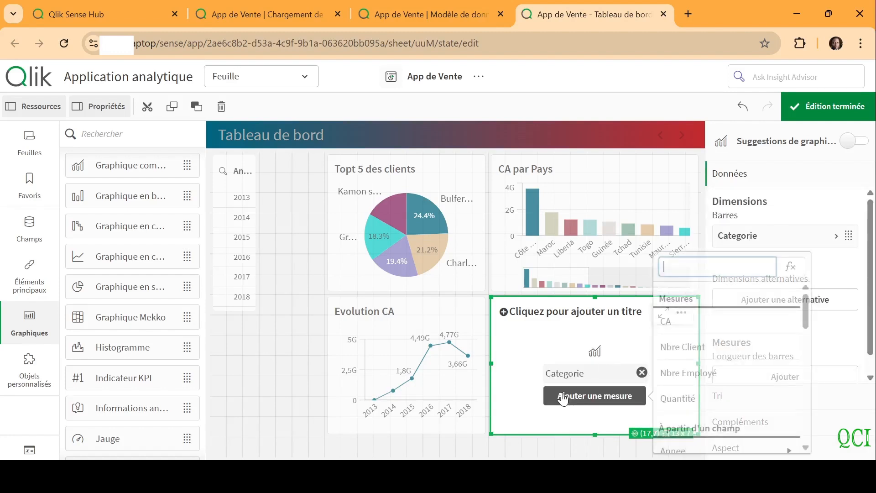
pyautogui.click(687, 320)
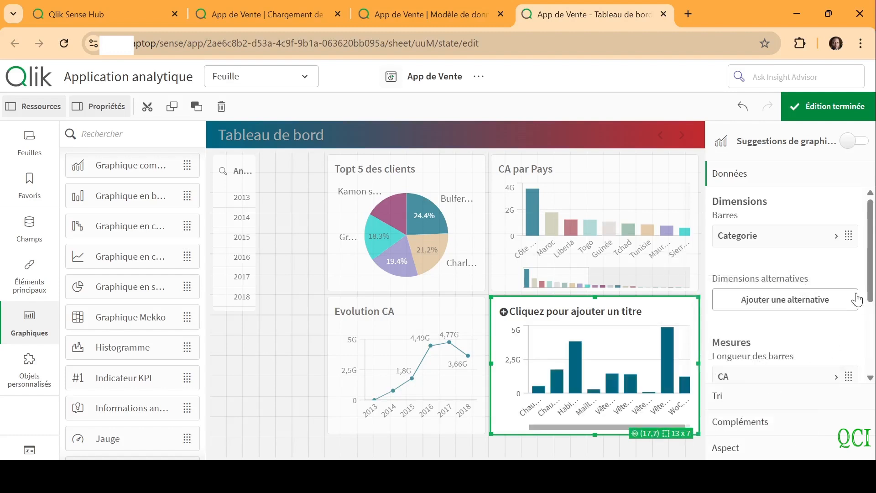
# Add Quantité as the combo chart's line height measure and title the chart "CA & Quantité produit par Catégorie"
pyautogui.moveTo(870, 303); pyautogui.dragTo(872, 349)
pyautogui.scroll(-1, 858, 353)
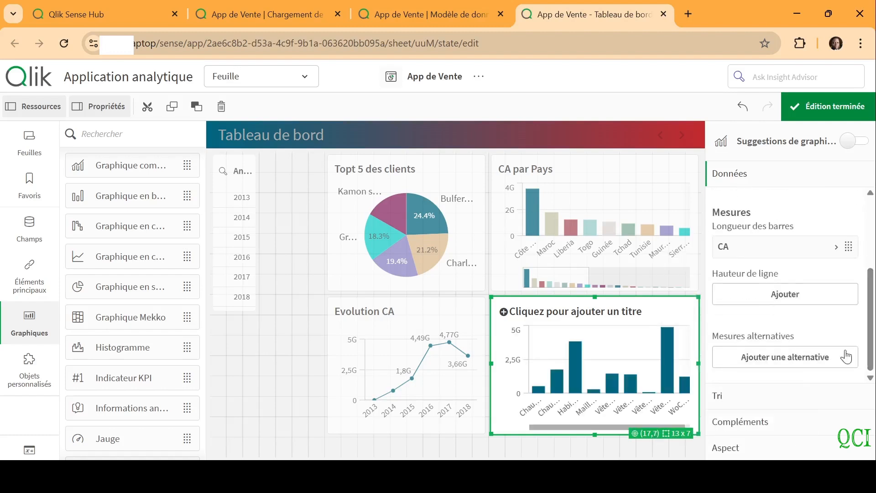
pyautogui.click(770, 301)
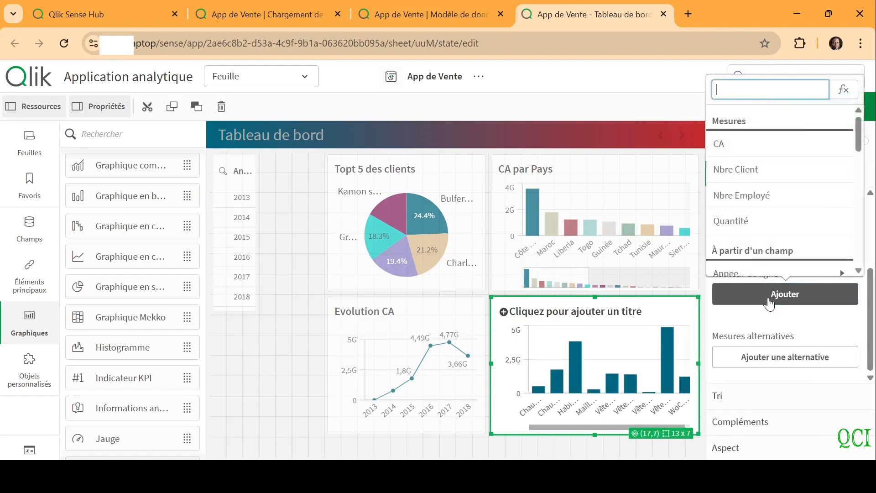
pyautogui.click(743, 220)
pyautogui.click(541, 308)
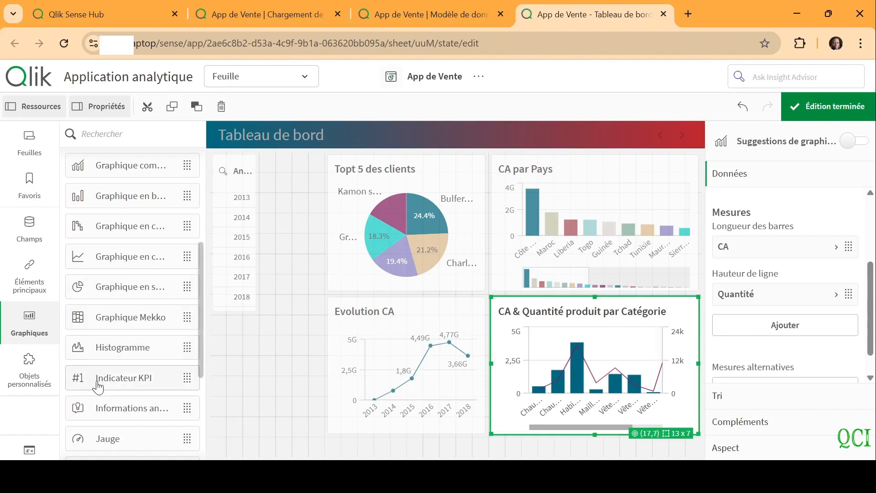
# Add a KPI indicator between the filter pane and the pie chart, and shorten it to about half its height
pyautogui.moveTo(98, 387)
pyautogui.moveTo(98, 387); pyautogui.dragTo(289, 217)
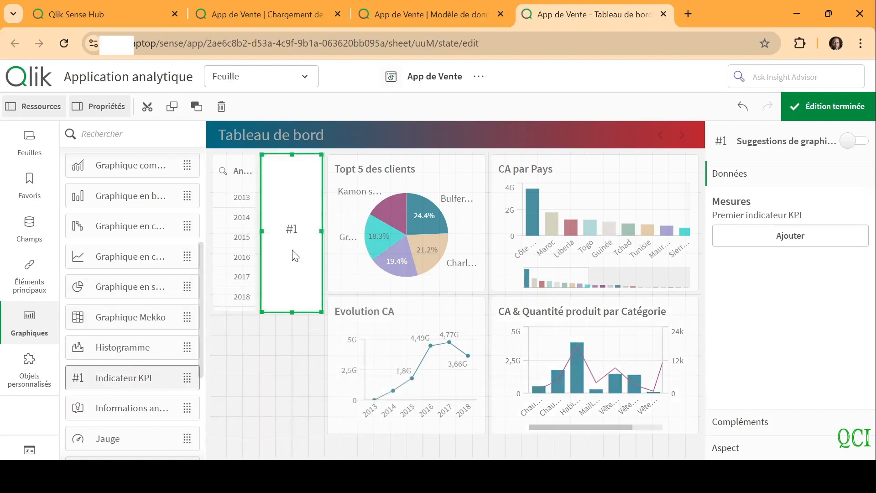
pyautogui.moveTo(292, 312); pyautogui.dragTo(293, 239)
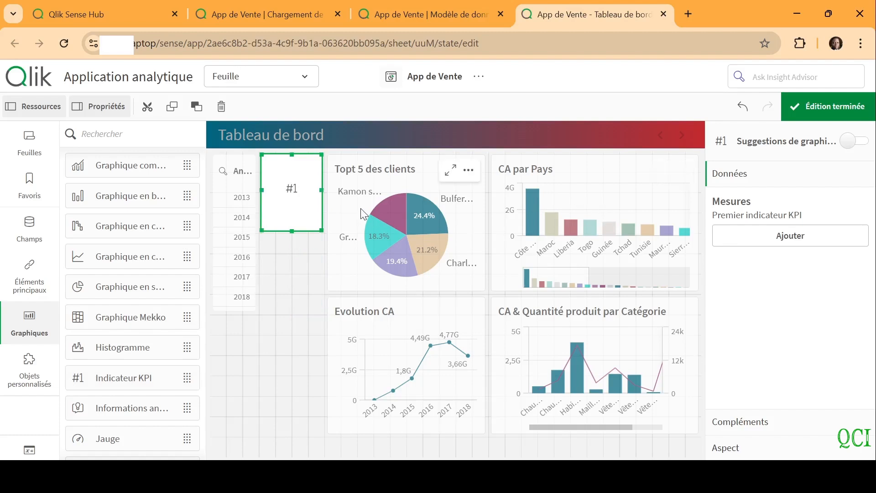
# Paste a copy of the empty KPI and place it directly below the first one, beside the filter pane
pyautogui.click(286, 292)
pyautogui.hotkey('ctrl', 'v')
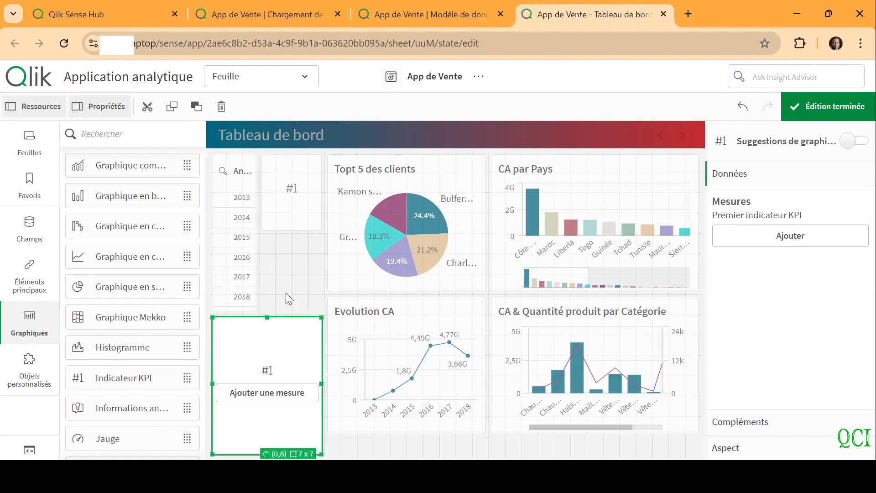
pyautogui.moveTo(274, 354); pyautogui.dragTo(305, 265)
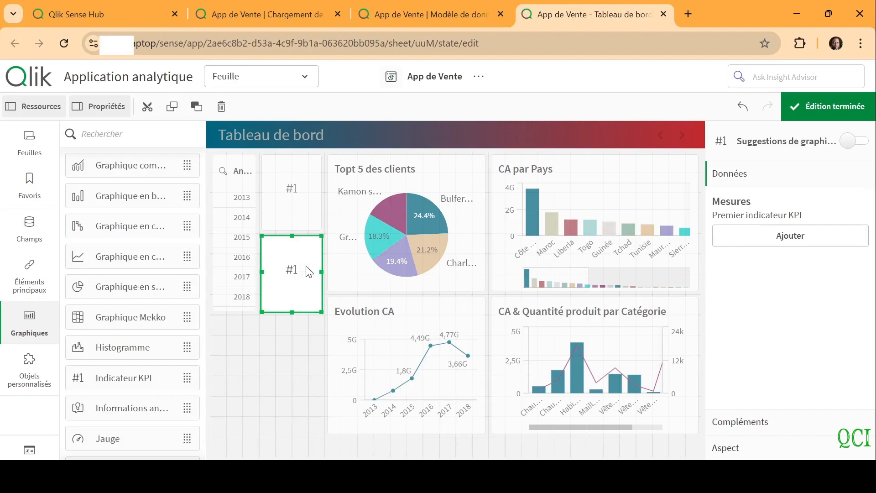
# Paste a third empty KPI, place it below the second one beside the Evolution CA chart, and shorten it
pyautogui.click(290, 351)
pyautogui.hotkey('ctrl', 'v')
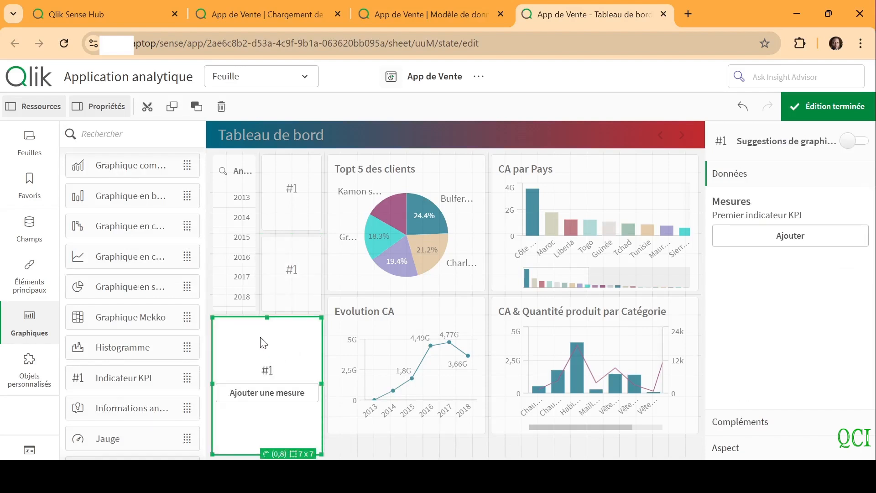
pyautogui.moveTo(231, 383); pyautogui.dragTo(266, 383)
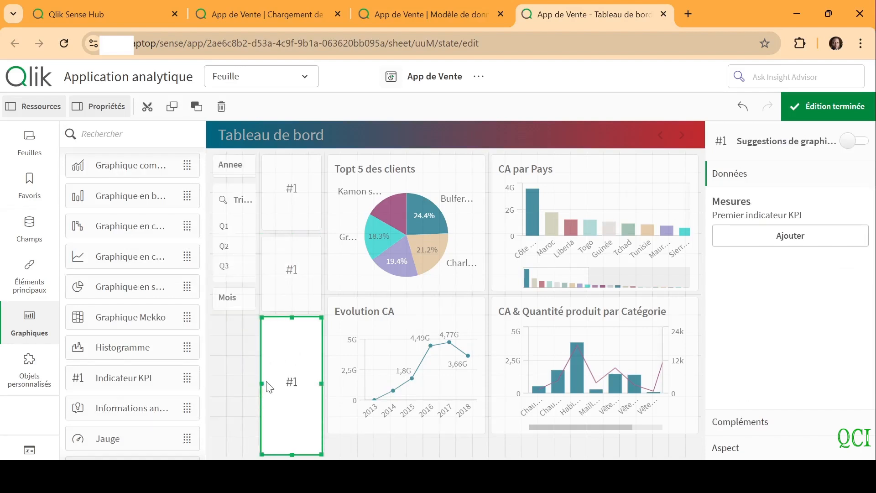
pyautogui.moveTo(290, 451); pyautogui.dragTo(292, 409)
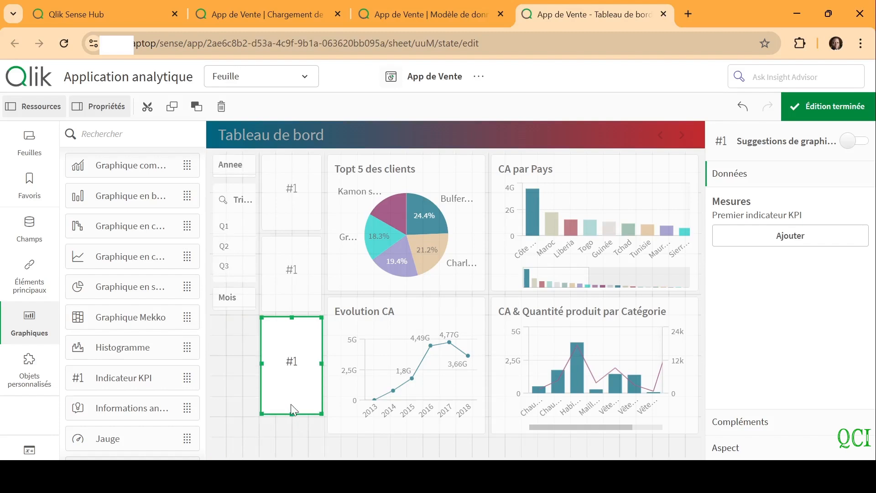
# Assign the measures CA, Nbre Client and Nbre Employé to the three stacked KPIs, from the upper to the lower one
pyautogui.click(315, 185)
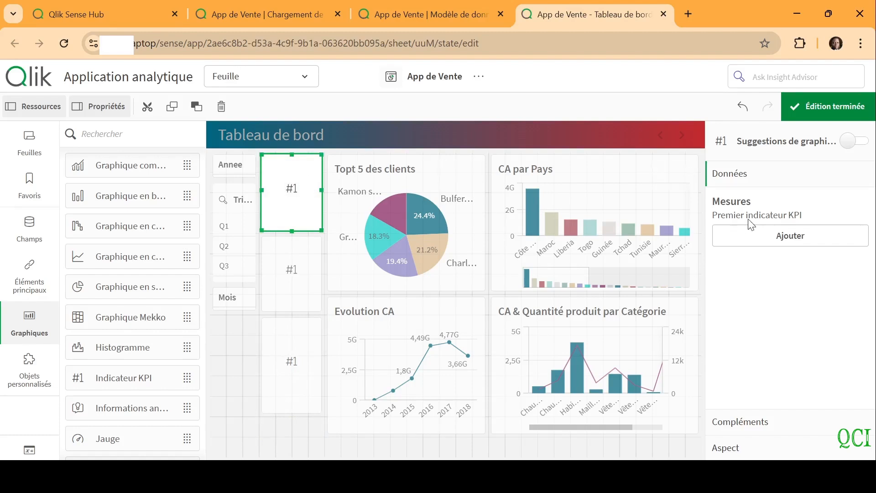
pyautogui.click(760, 236)
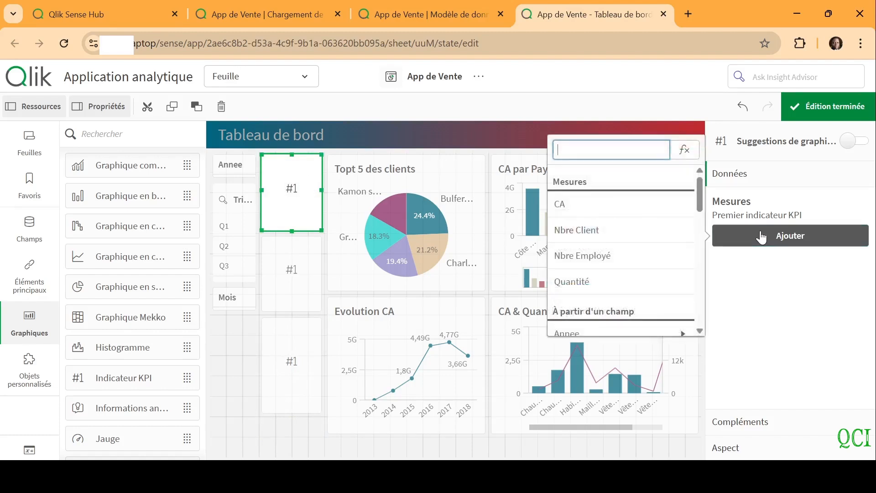
pyautogui.click(600, 204)
pyautogui.click(305, 281)
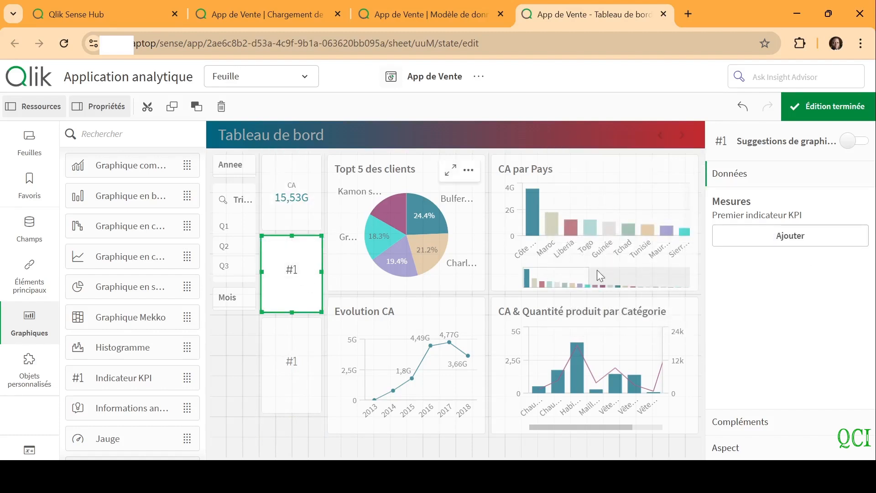
pyautogui.click(802, 241)
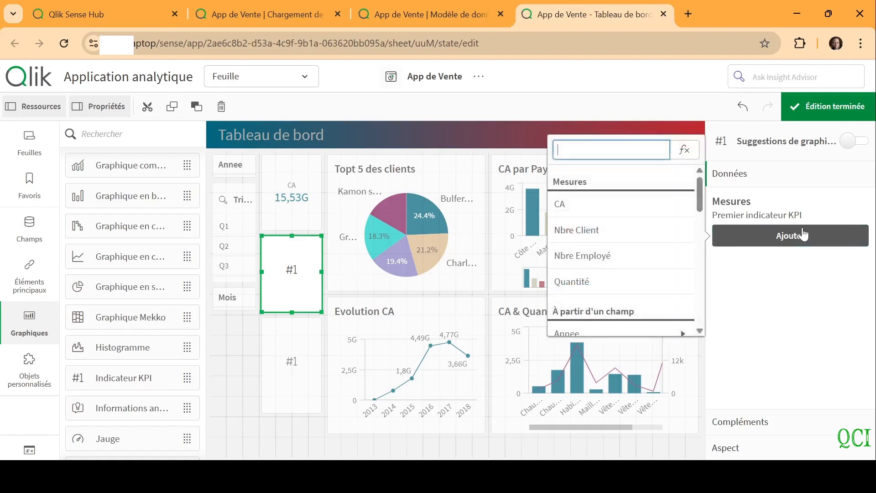
pyautogui.click(591, 230)
pyautogui.click(292, 363)
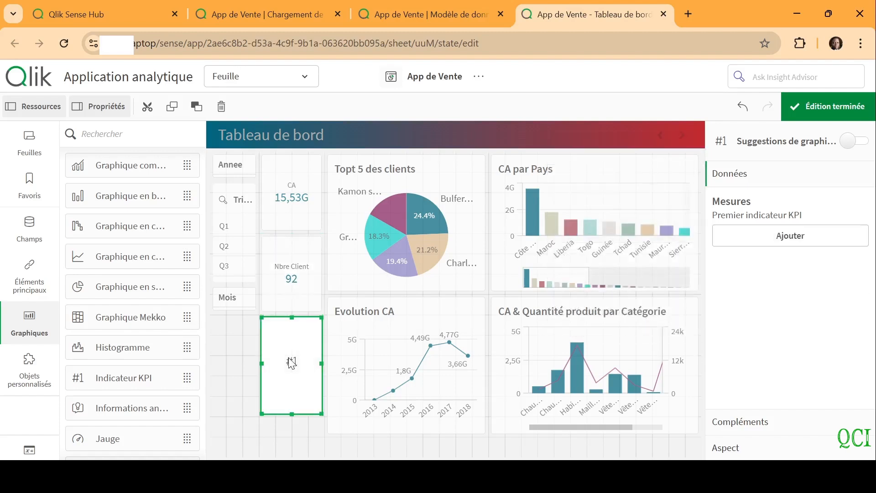
pyautogui.click(801, 238)
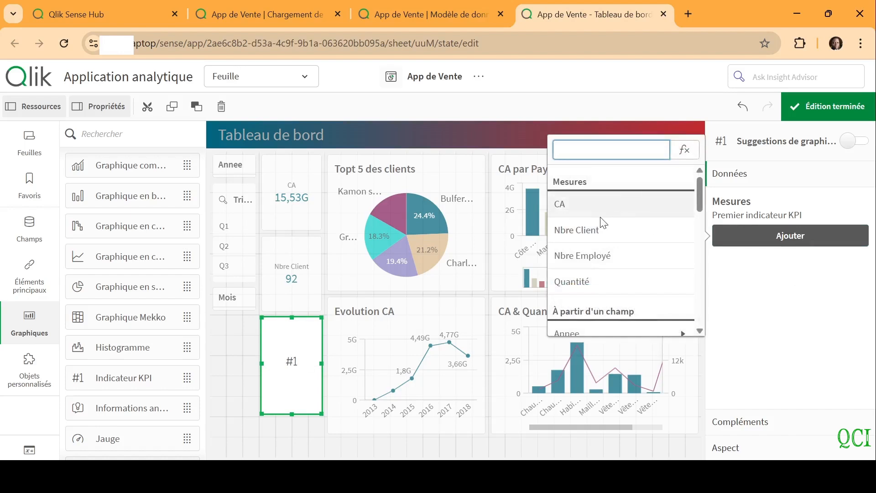
pyautogui.click(594, 257)
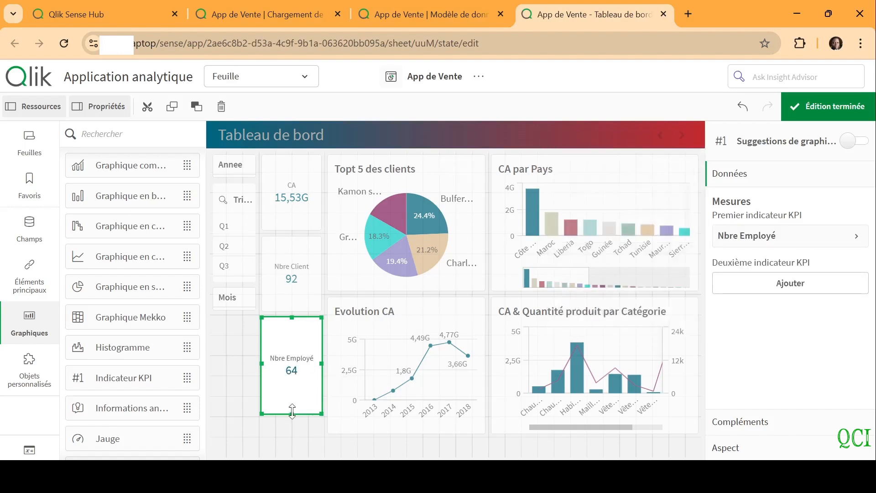
# Shorten the Nbre Employé KPI to the height of the other two KPIs and finish editing the sheet
pyautogui.moveTo(293, 410); pyautogui.dragTo(292, 394)
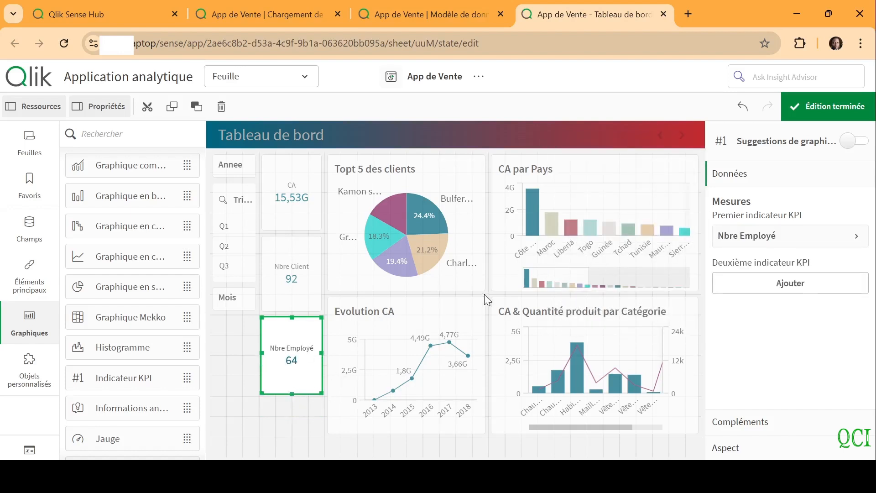
pyautogui.click(835, 115)
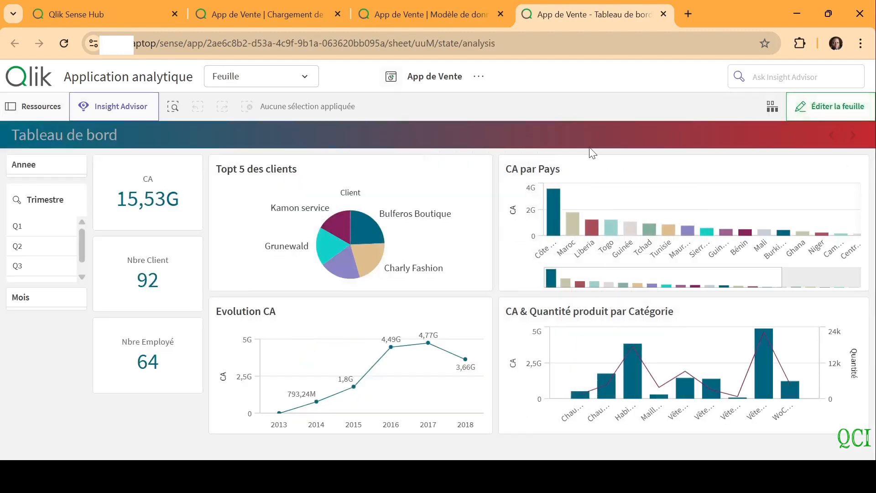